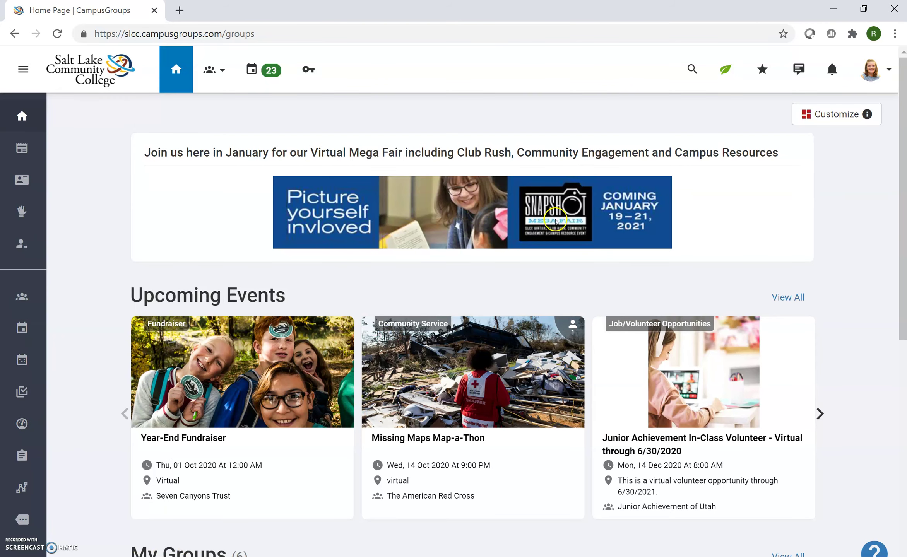
Scroll through the current page and expand the left sidebar.
{"action": "scroll", "coordinate": [501, 360], "scroll_direction": "down", "scroll_amount": 5}
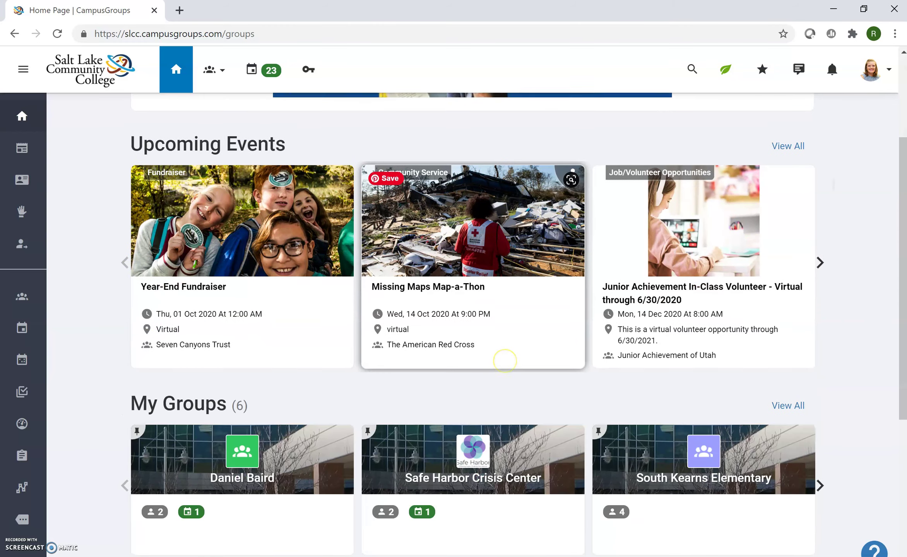
{"action": "scroll", "coordinate": [472, 270], "scroll_direction": "down", "scroll_amount": 4}
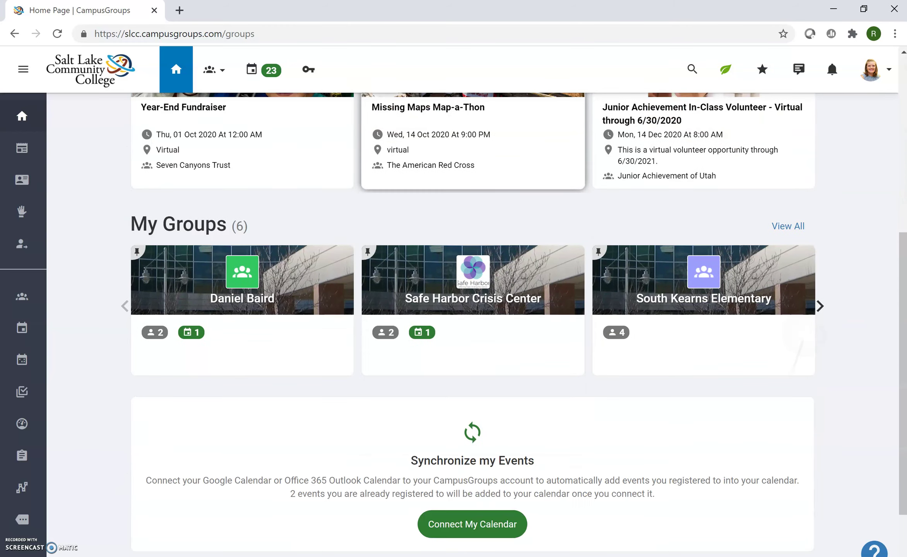
{"action": "scroll", "coordinate": [472, 271], "scroll_direction": "up", "scroll_amount": 9}
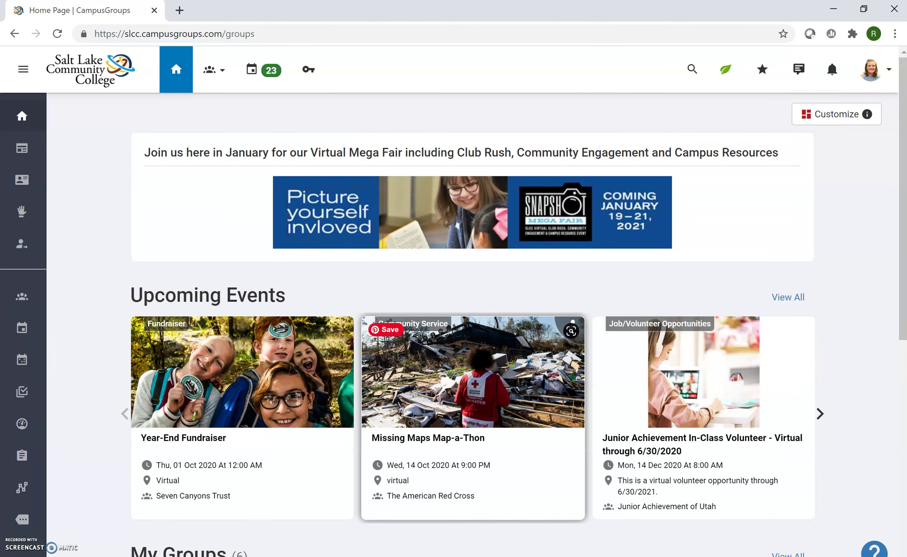
{"action": "mouse_move", "coordinate": [47, 132]}
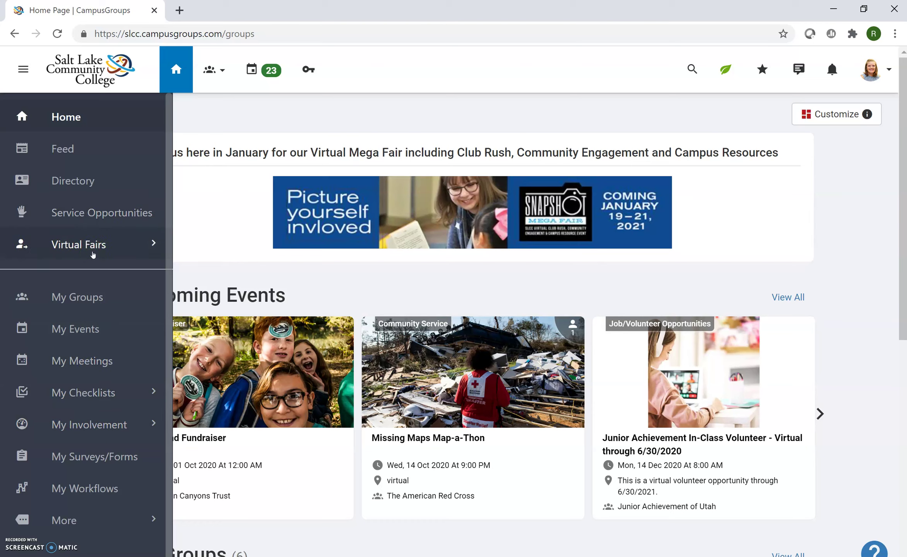
{"action": "left_click", "coordinate": [98, 254]}
Open Service Opportunities and browse the Summer Camp Volunteer sessions on 03, 06 and 13 Jun 2021.
{"action": "left_click", "coordinate": [81, 230]}
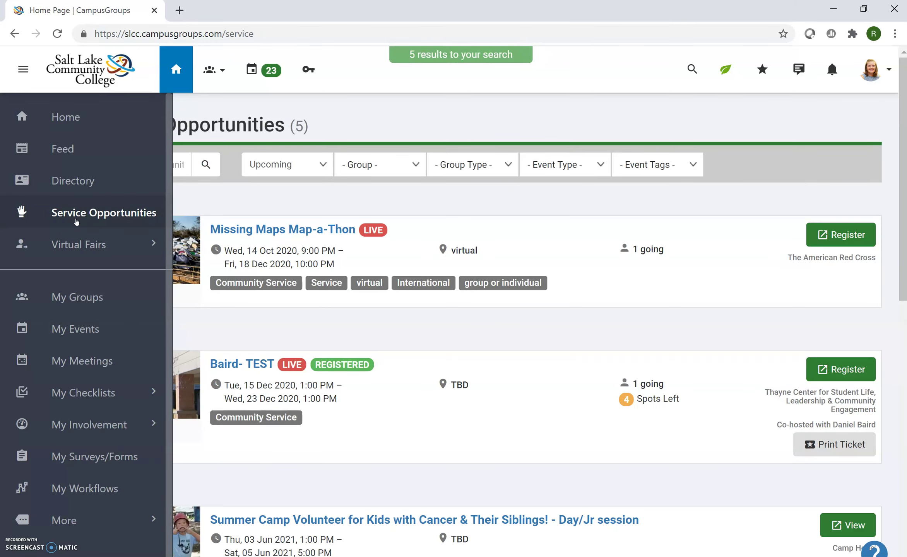
{"action": "left_click", "coordinate": [528, 147]}
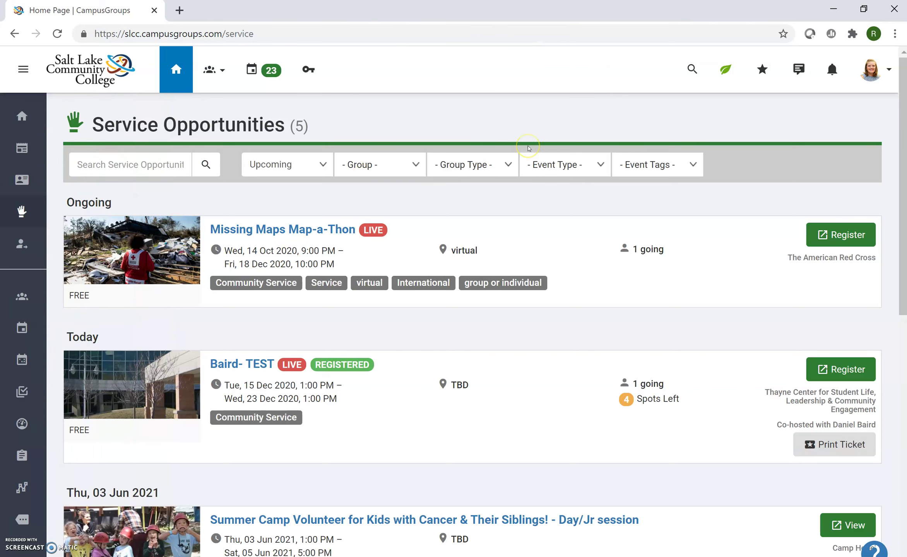
{"action": "scroll", "coordinate": [528, 148], "scroll_direction": "down", "scroll_amount": 8}
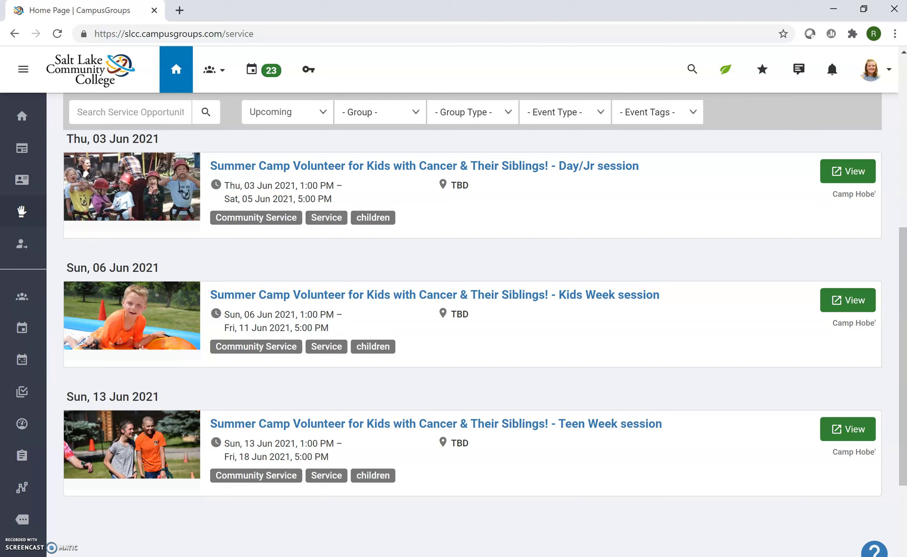
{"action": "mouse_move", "coordinate": [28, 207]}
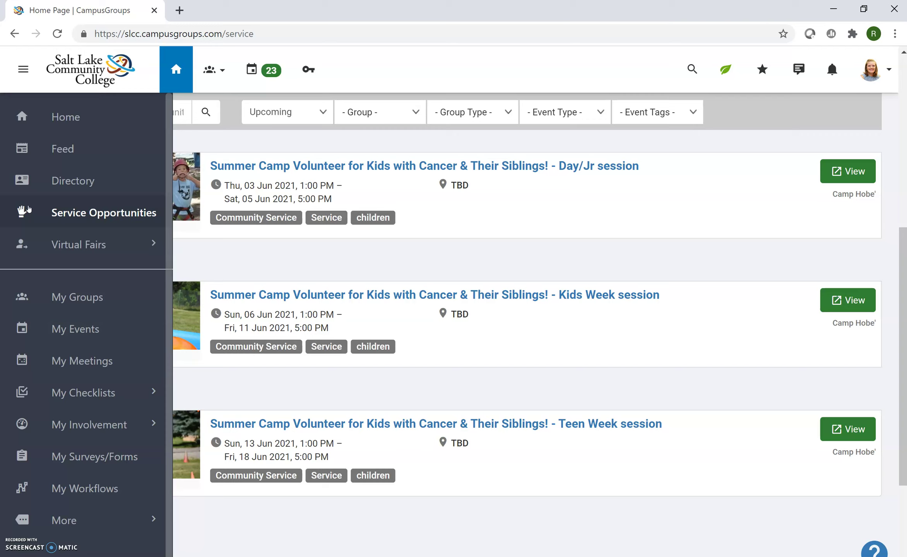
Open the Volunteering Opportunities feed and scroll through posts like the virtual math tutoring request and back up.
{"action": "left_click", "coordinate": [64, 154]}
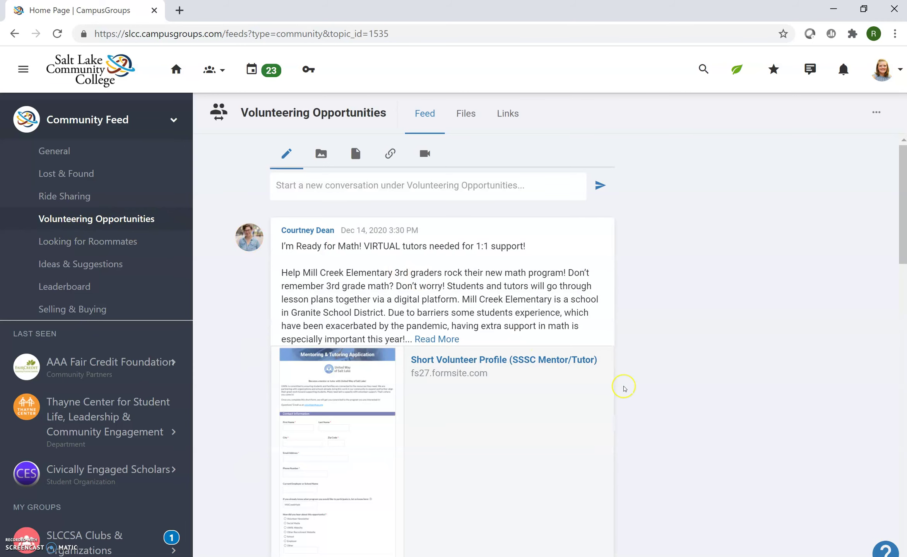
{"action": "scroll", "coordinate": [624, 388], "scroll_direction": "down", "scroll_amount": 10}
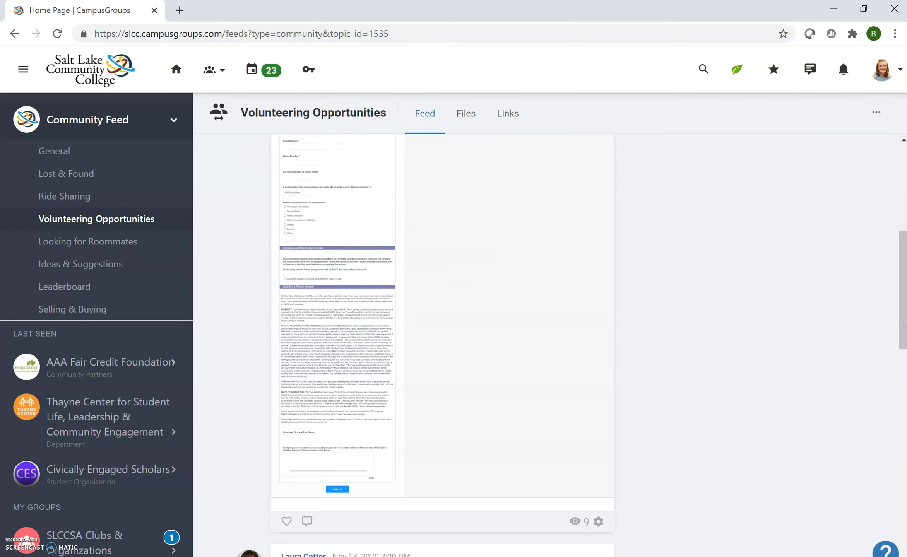
{"action": "scroll", "coordinate": [624, 388], "scroll_direction": "down", "scroll_amount": 6}
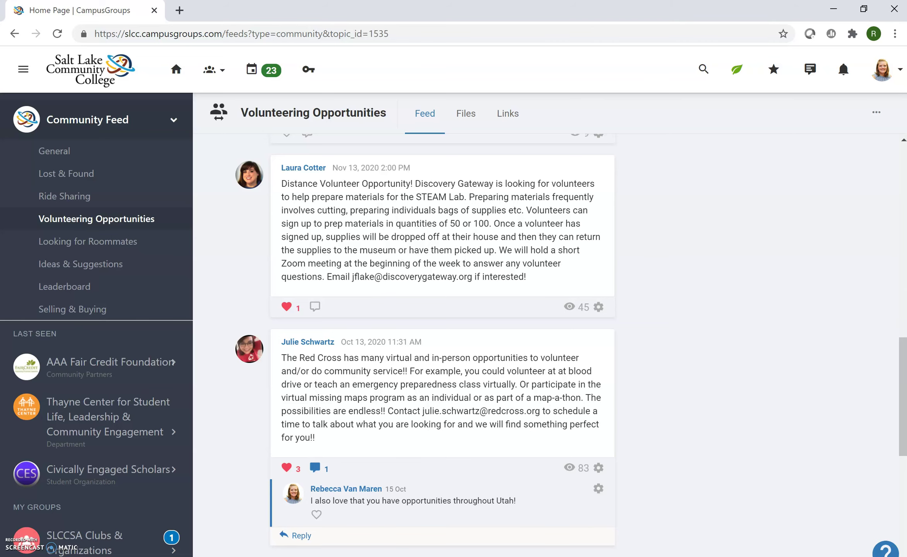
{"action": "scroll", "coordinate": [624, 388], "scroll_direction": "up", "scroll_amount": 10}
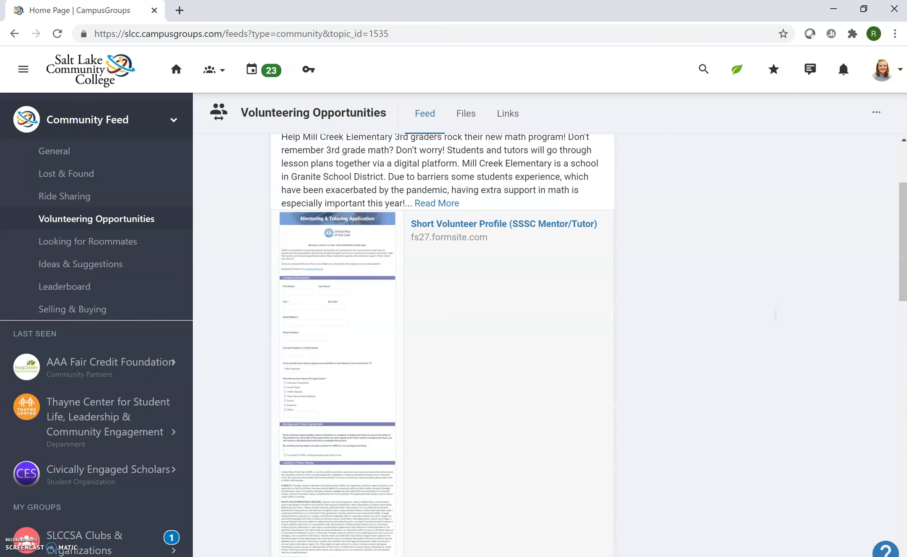
{"action": "scroll", "coordinate": [442, 345], "scroll_direction": "up", "scroll_amount": 3}
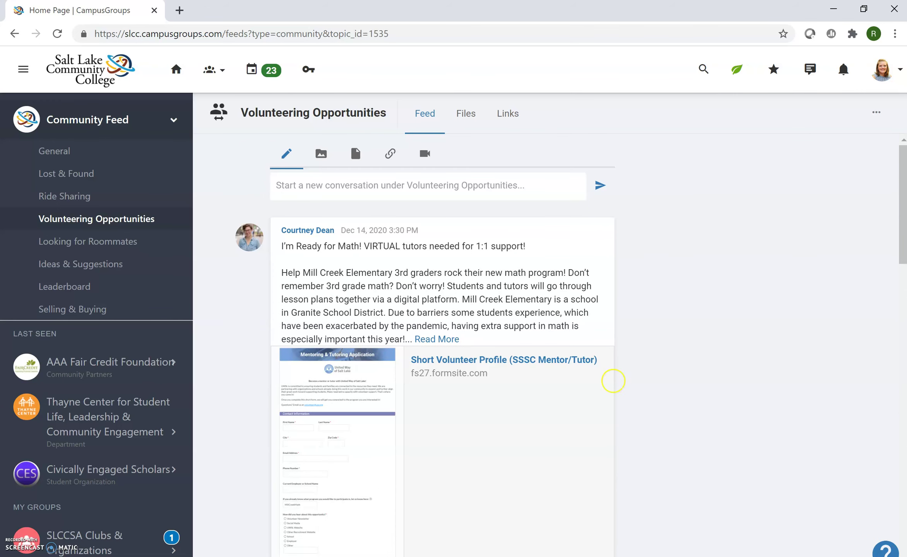
Return Home via the college logo, then open the Directory of 35065 people.
{"action": "left_click", "coordinate": [13, 34]}
{"action": "left_click", "coordinate": [70, 79]}
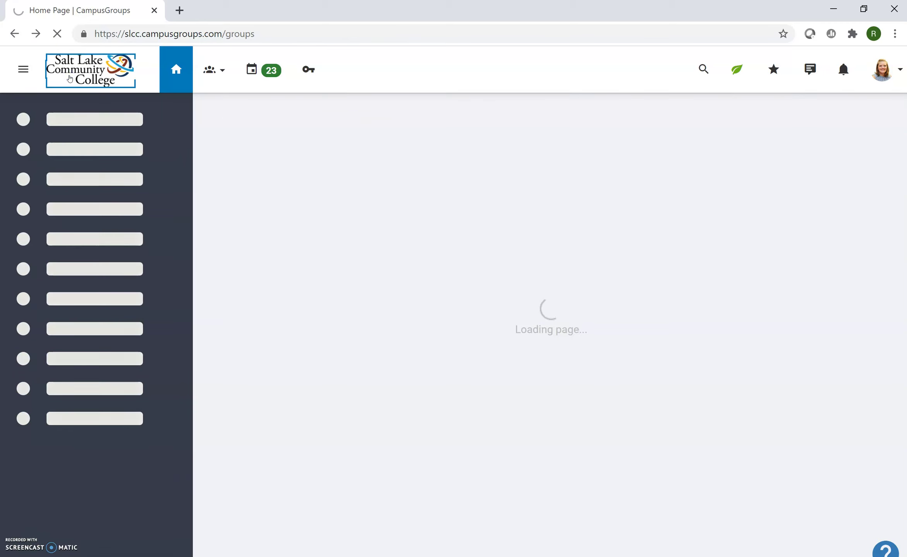
{"action": "left_click", "coordinate": [63, 108]}
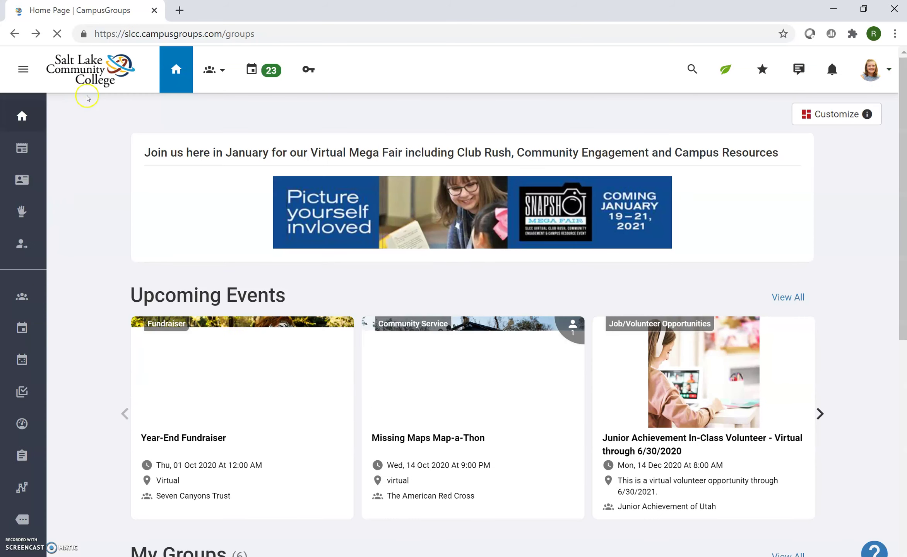
{"action": "mouse_move", "coordinate": [43, 95]}
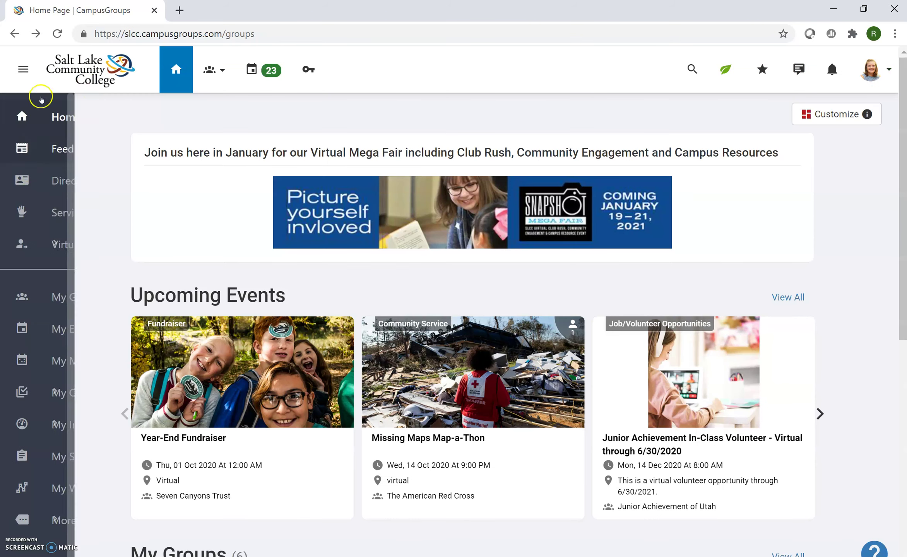
{"action": "left_click", "coordinate": [67, 185]}
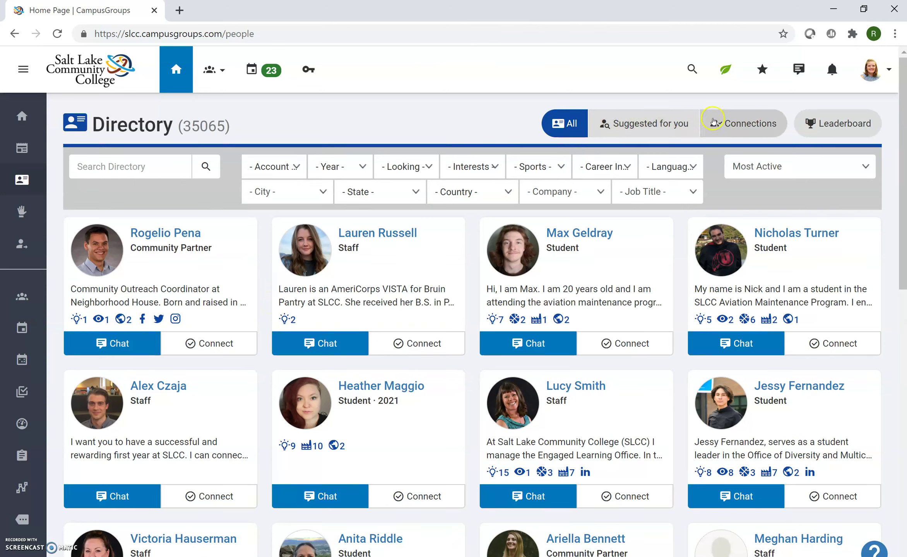
Filter the directory to Community Partner accounts, trying then removing the Speaking opportunities filter.
{"action": "left_click", "coordinate": [285, 173]}
{"action": "left_click", "coordinate": [275, 332]}
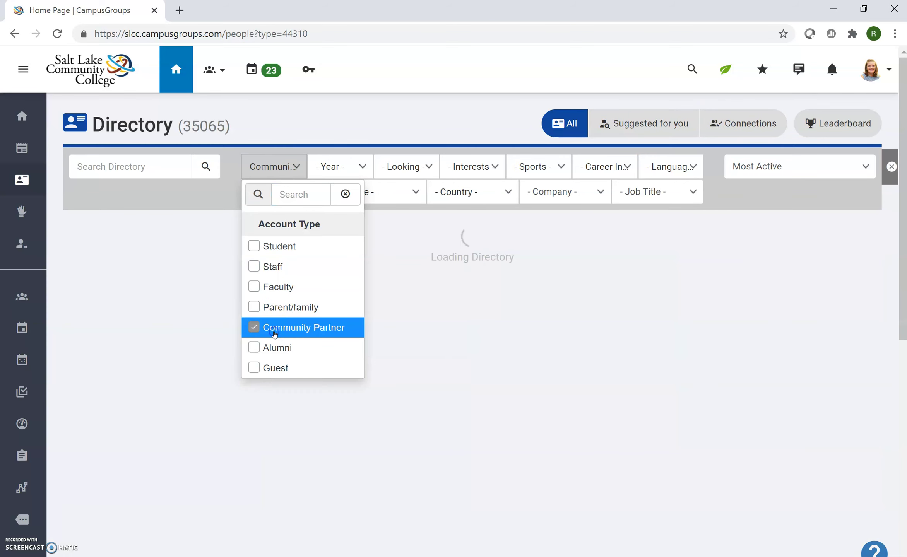
{"action": "left_click", "coordinate": [471, 167]}
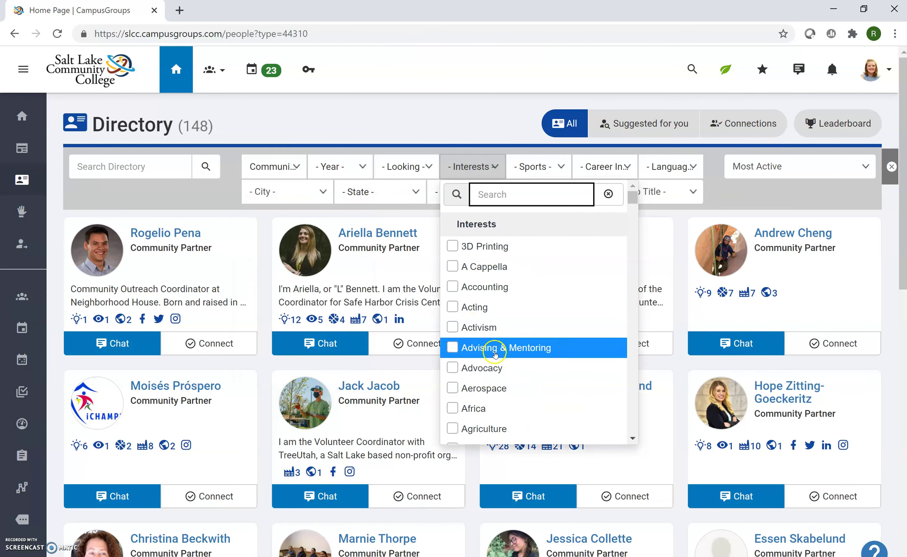
{"action": "left_click", "coordinate": [397, 168]}
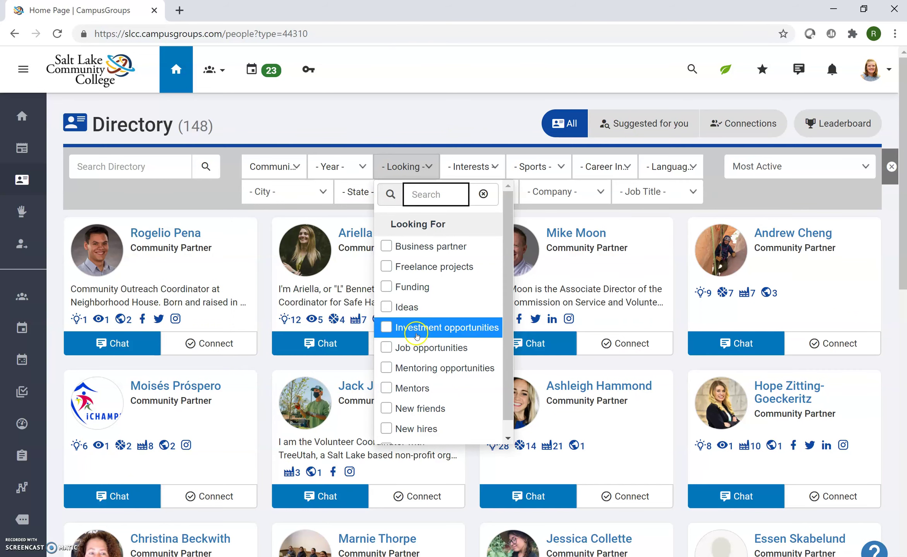
{"action": "scroll", "coordinate": [510, 262], "scroll_direction": "down", "scroll_amount": 1}
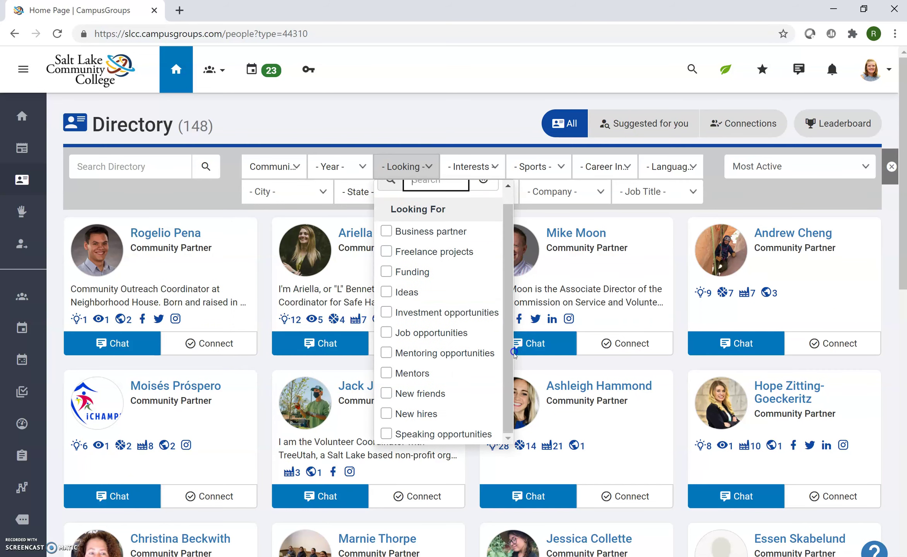
{"action": "left_click", "coordinate": [461, 430]}
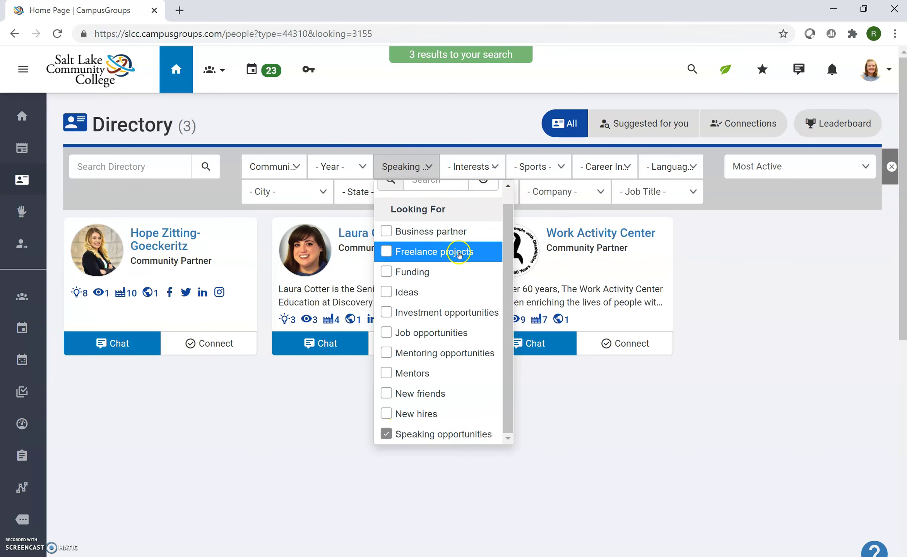
{"action": "left_click", "coordinate": [690, 411]}
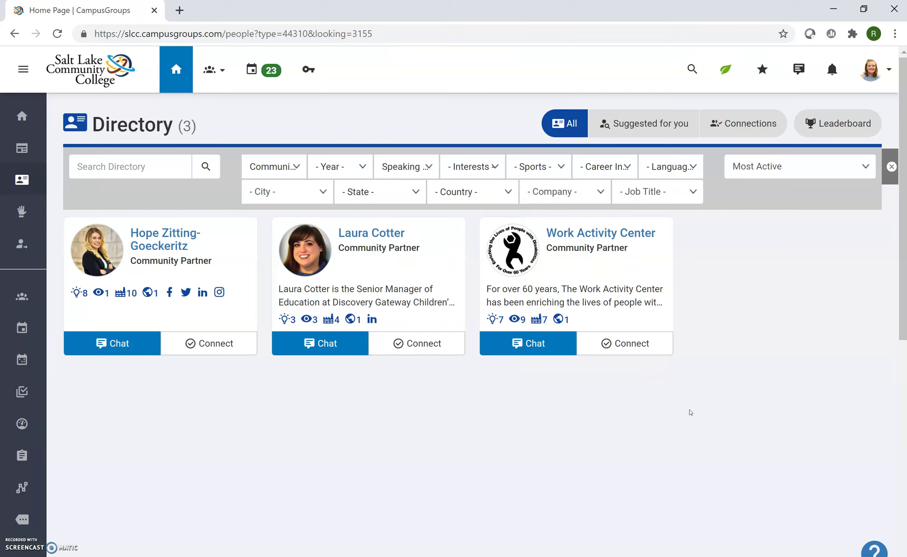
{"action": "left_click", "coordinate": [405, 167]}
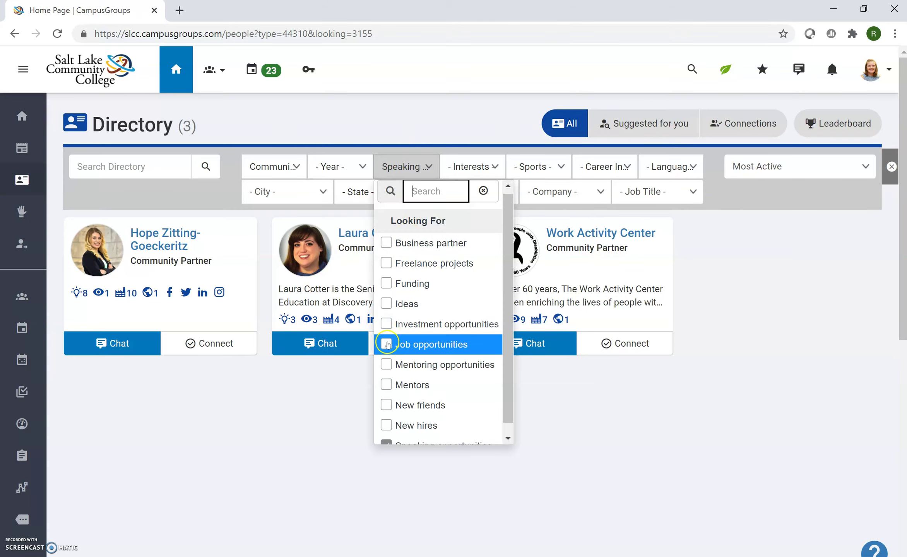
{"action": "left_click", "coordinate": [386, 445]}
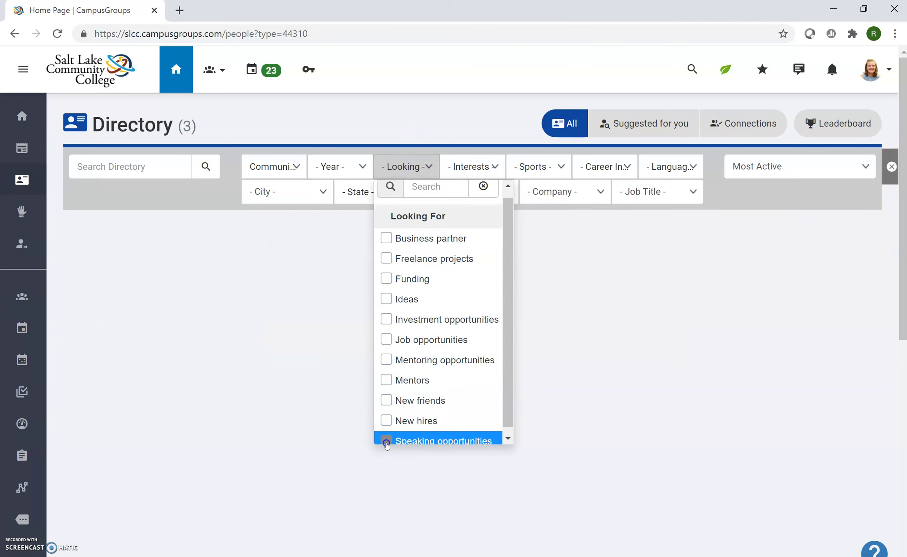
Add the Child Development interest filter, narrowing the directory to 2 profiles.
{"action": "left_click", "coordinate": [467, 166]}
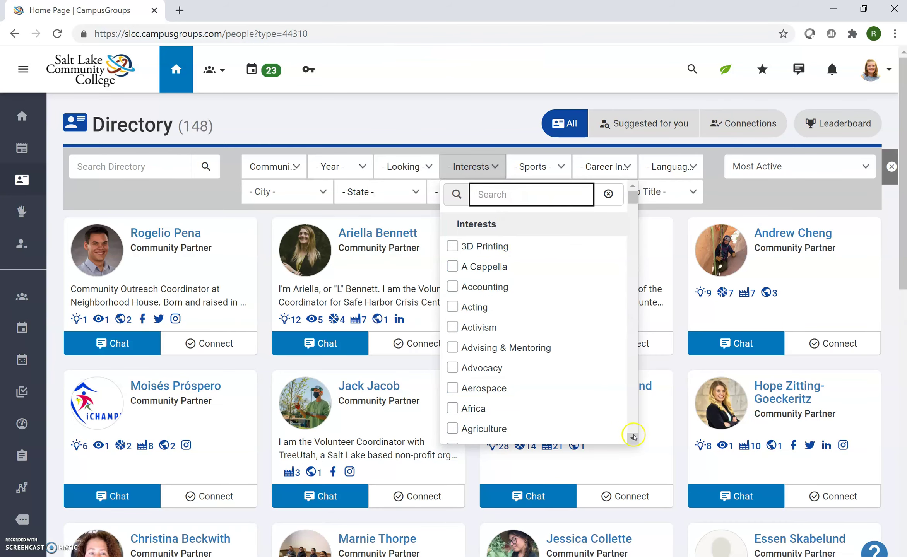
{"action": "left_click", "coordinate": [632, 437]}
{"action": "scroll", "coordinate": [632, 438], "scroll_direction": "down", "scroll_amount": 9}
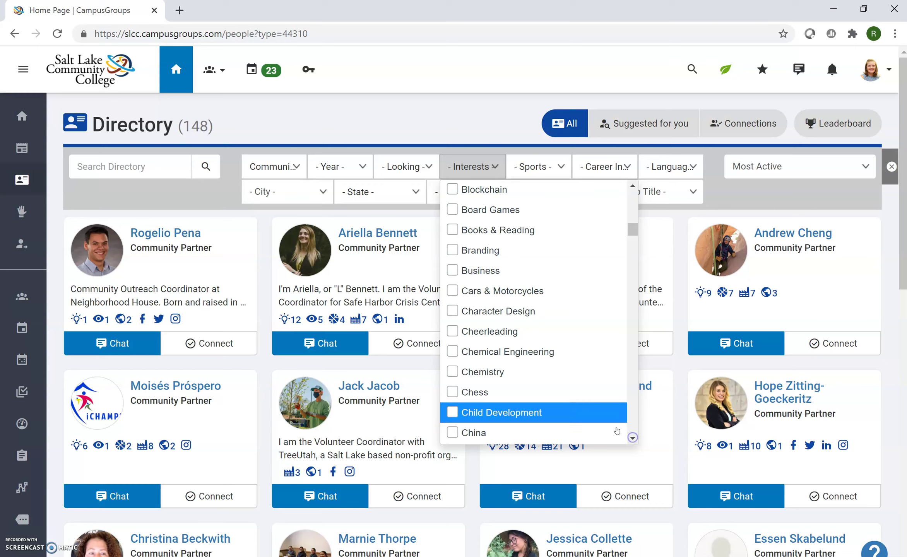
{"action": "left_click", "coordinate": [507, 418]}
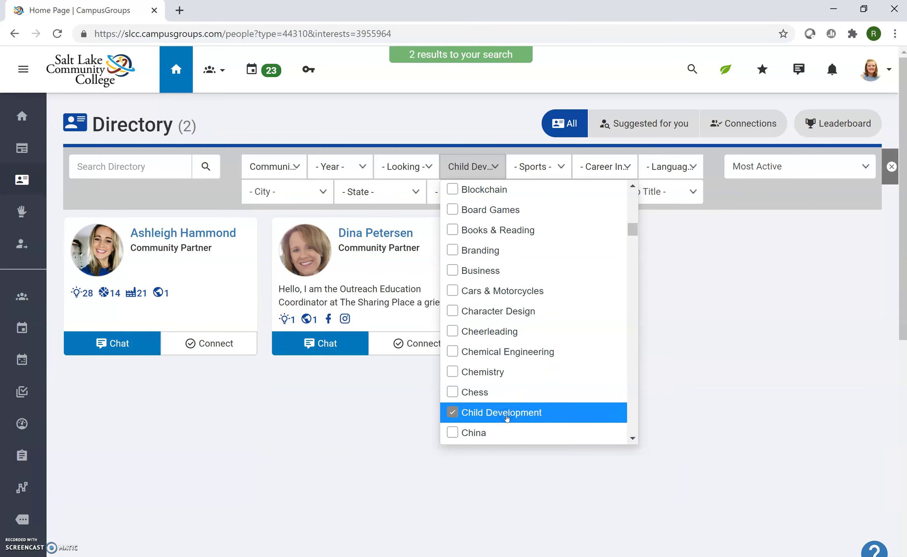
{"action": "left_click", "coordinate": [312, 438]}
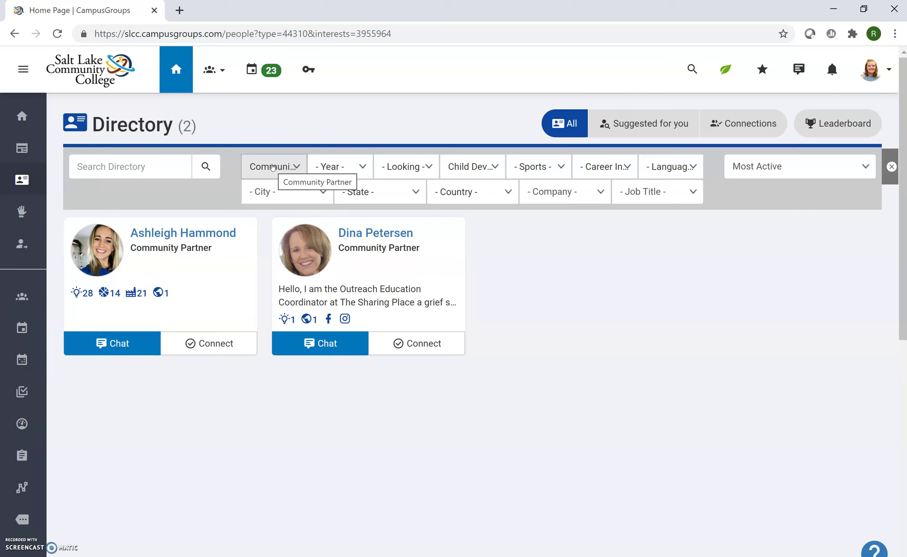
{"action": "mouse_move", "coordinate": [55, 216]}
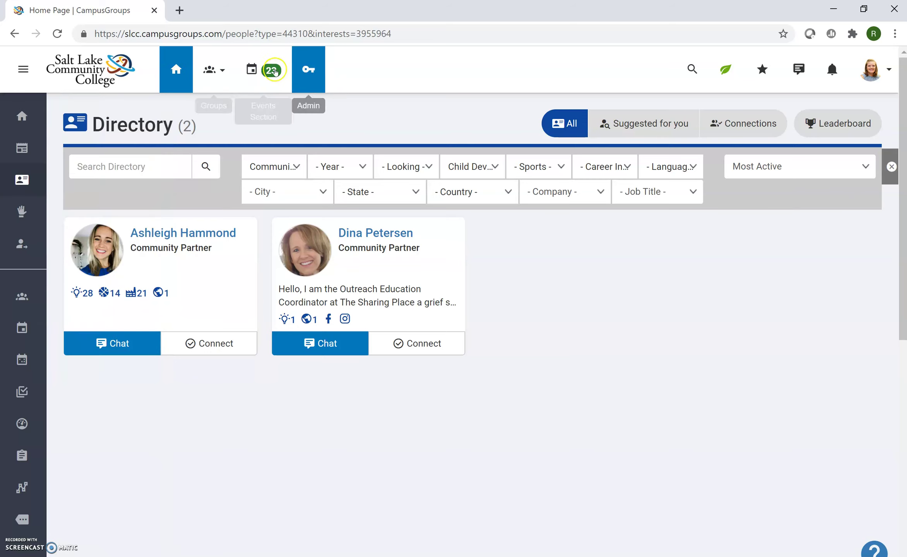
Show All Groups on the Community Partners tab (111 of 204) and scroll the list.
{"action": "left_click", "coordinate": [210, 73]}
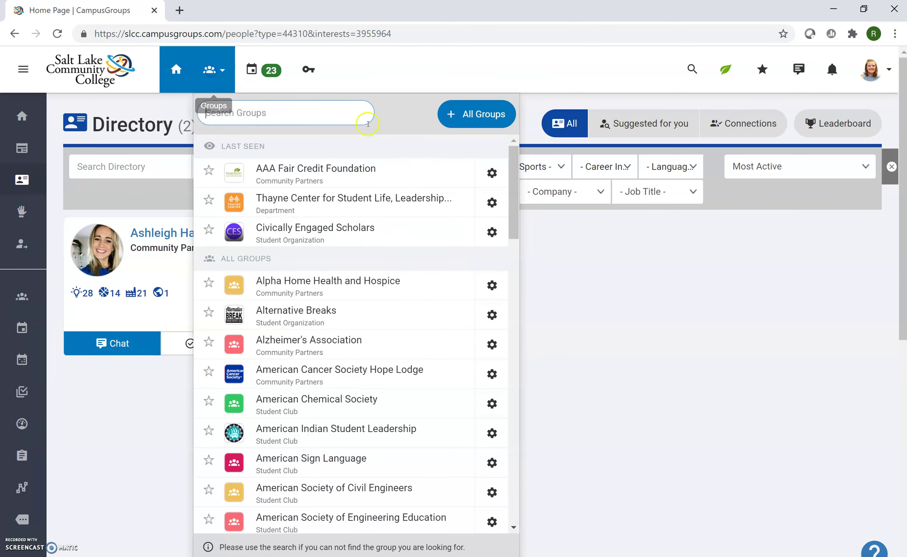
{"action": "left_click", "coordinate": [482, 116]}
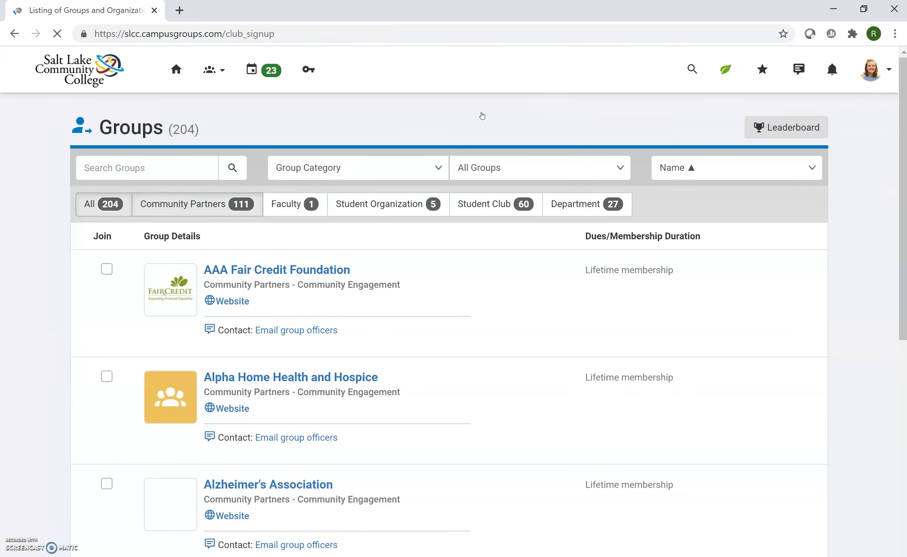
{"action": "left_click", "coordinate": [196, 207]}
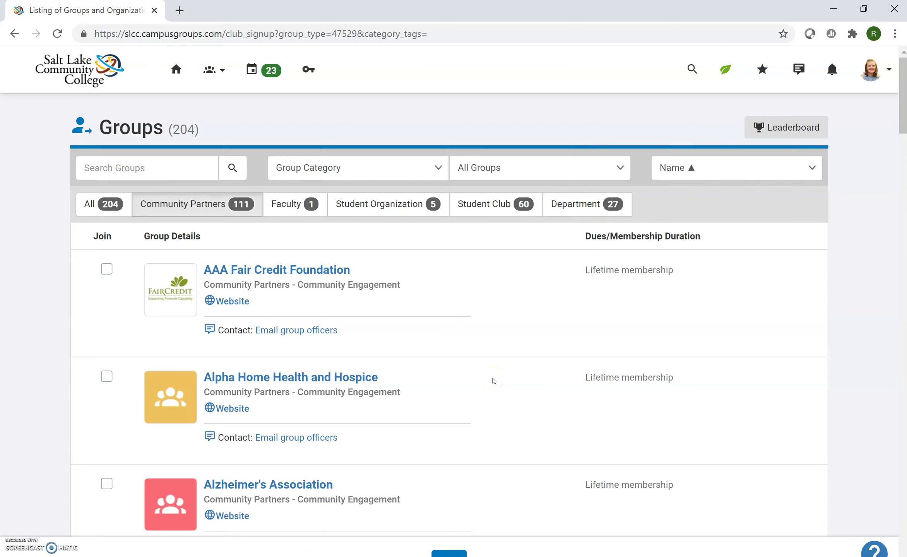
{"action": "scroll", "coordinate": [493, 381], "scroll_direction": "down", "scroll_amount": 10}
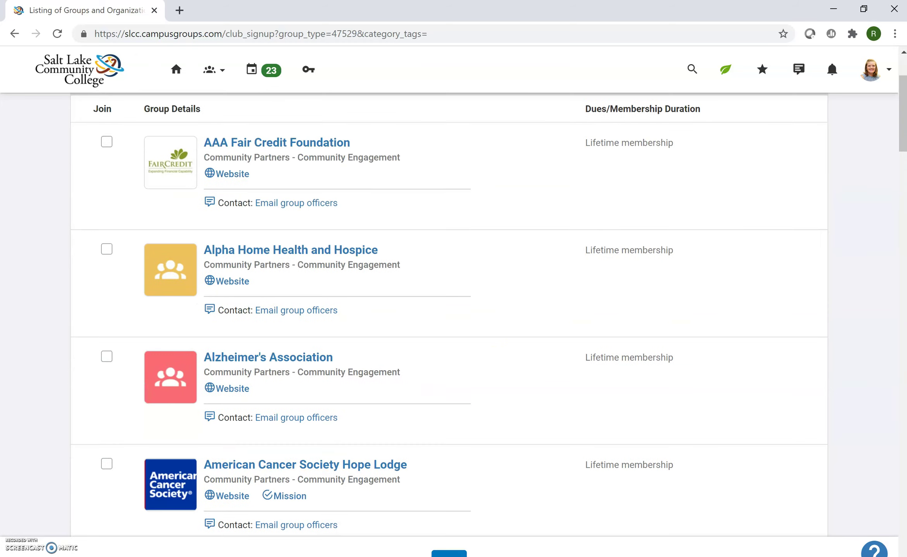
{"action": "scroll", "coordinate": [449, 316], "scroll_direction": "down", "scroll_amount": 10}
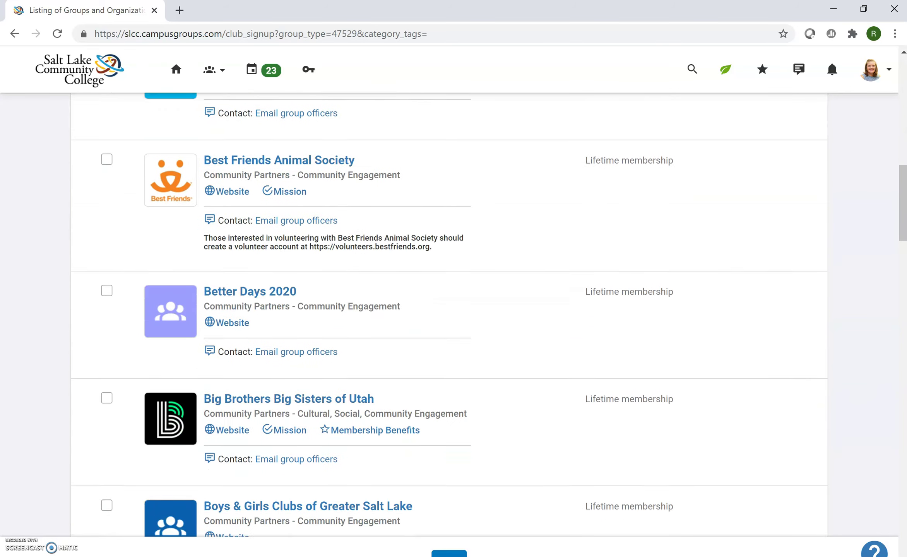
{"action": "scroll", "coordinate": [449, 316], "scroll_direction": "down", "scroll_amount": 8}
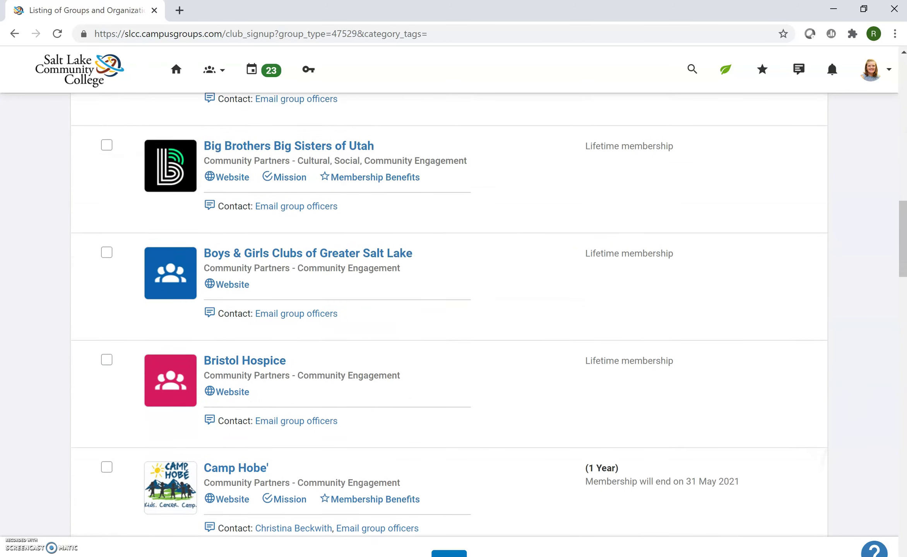
{"action": "scroll", "coordinate": [449, 316], "scroll_direction": "down", "scroll_amount": 5}
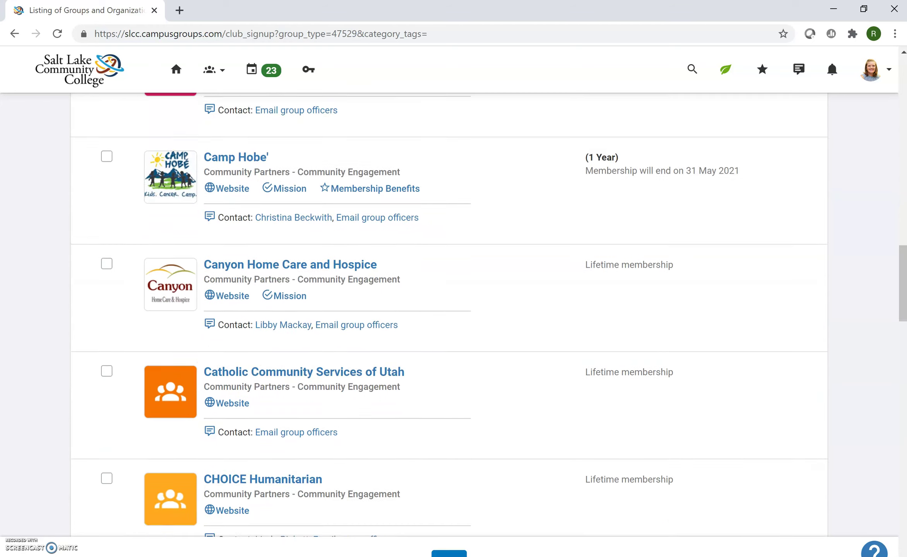
{"action": "scroll", "coordinate": [449, 316], "scroll_direction": "down", "scroll_amount": 6}
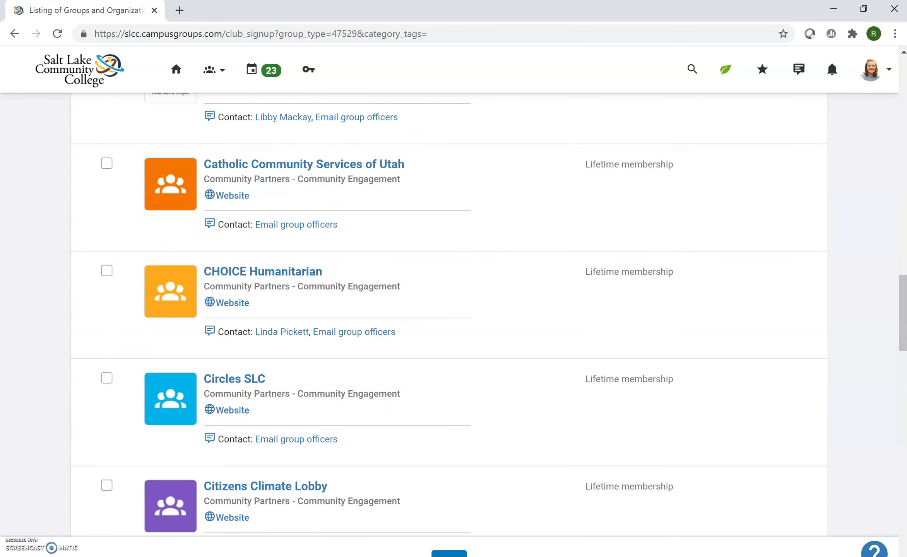
{"action": "scroll", "coordinate": [449, 316], "scroll_direction": "down", "scroll_amount": 5}
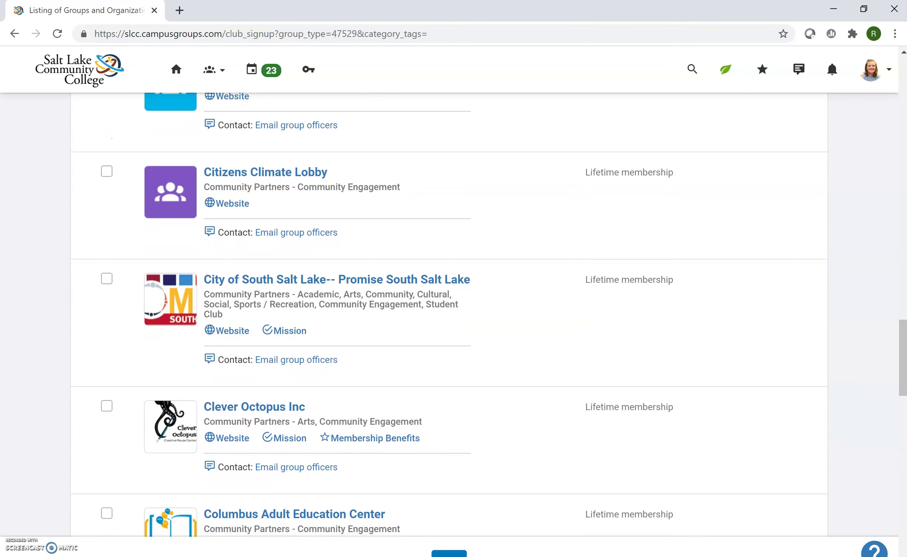
{"action": "scroll", "coordinate": [449, 316], "scroll_direction": "down", "scroll_amount": 7}
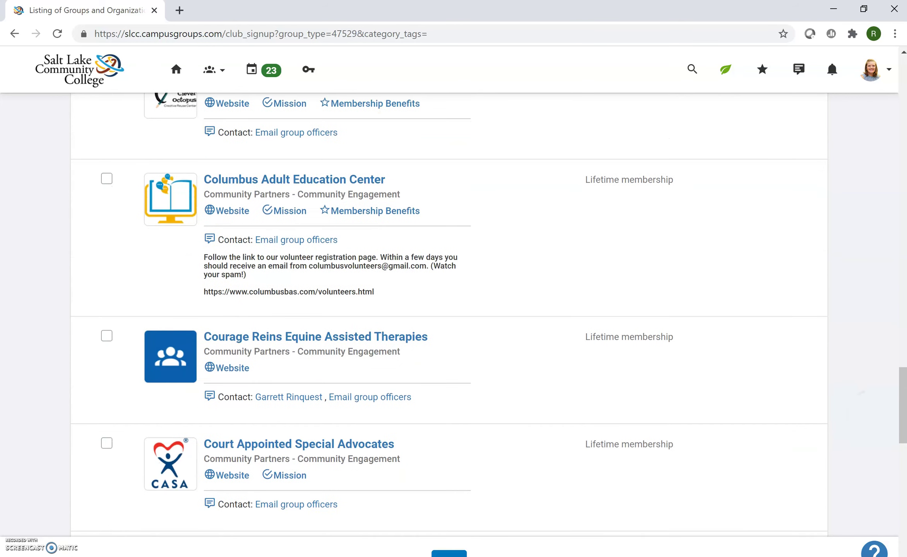
{"action": "scroll", "coordinate": [334, 344], "scroll_direction": "up", "scroll_amount": 1}
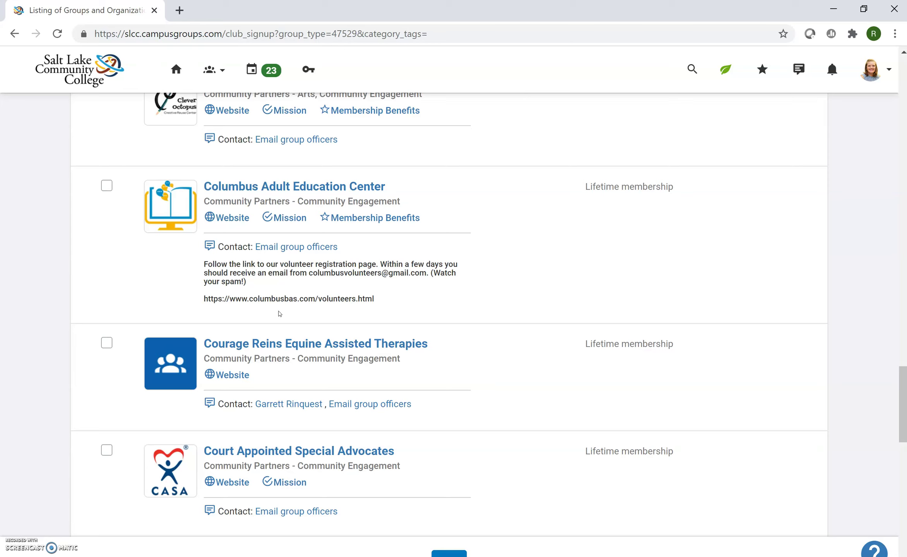
{"action": "scroll", "coordinate": [280, 313], "scroll_direction": "down", "scroll_amount": 5}
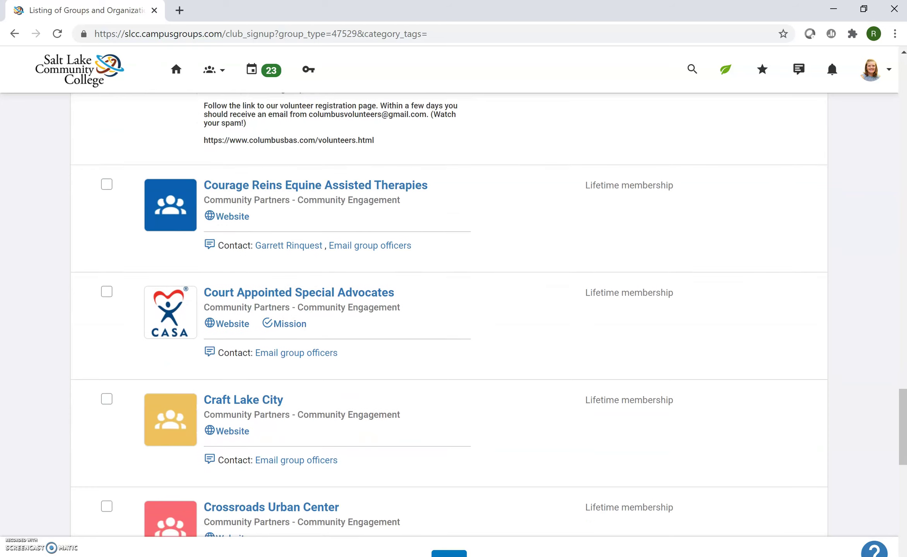
{"action": "scroll", "coordinate": [449, 313], "scroll_direction": "down", "scroll_amount": 6}
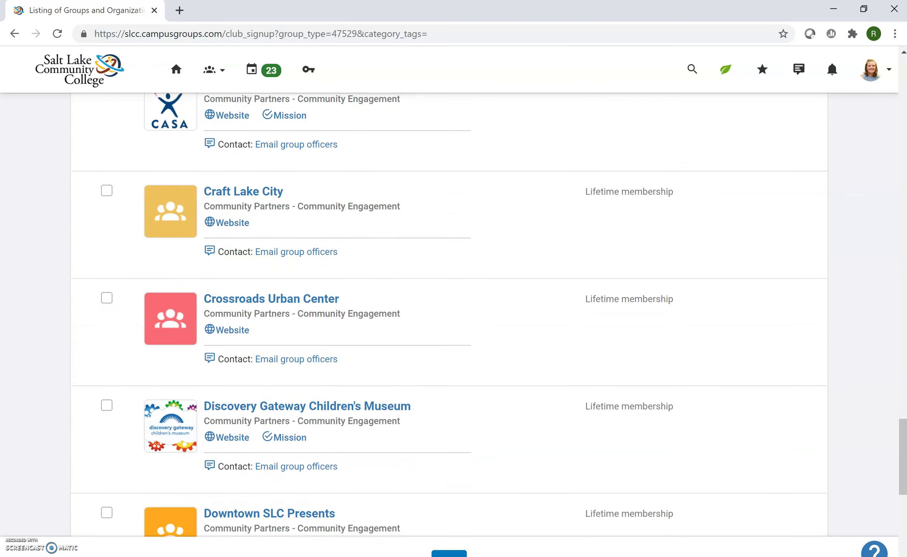
{"action": "scroll", "coordinate": [449, 313], "scroll_direction": "down", "scroll_amount": 7}
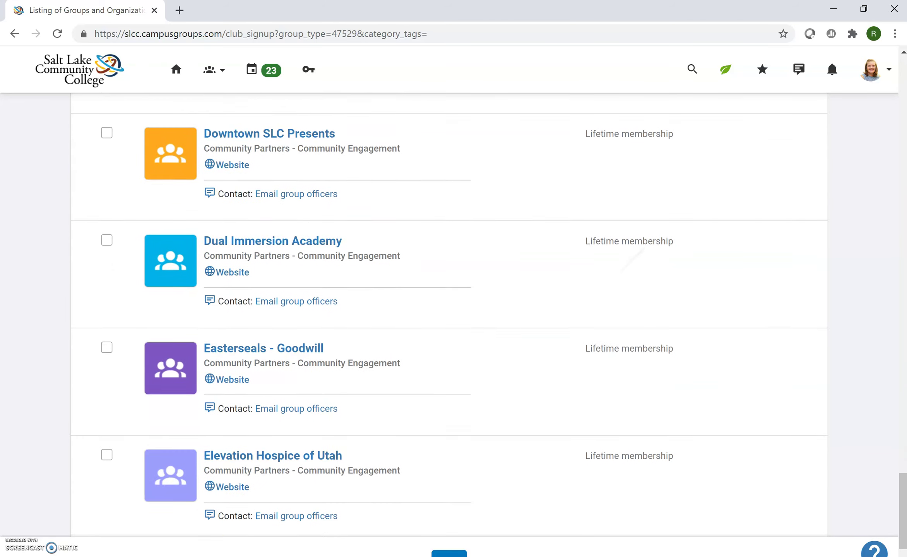
{"action": "scroll", "coordinate": [644, 369], "scroll_direction": "up", "scroll_amount": 20}
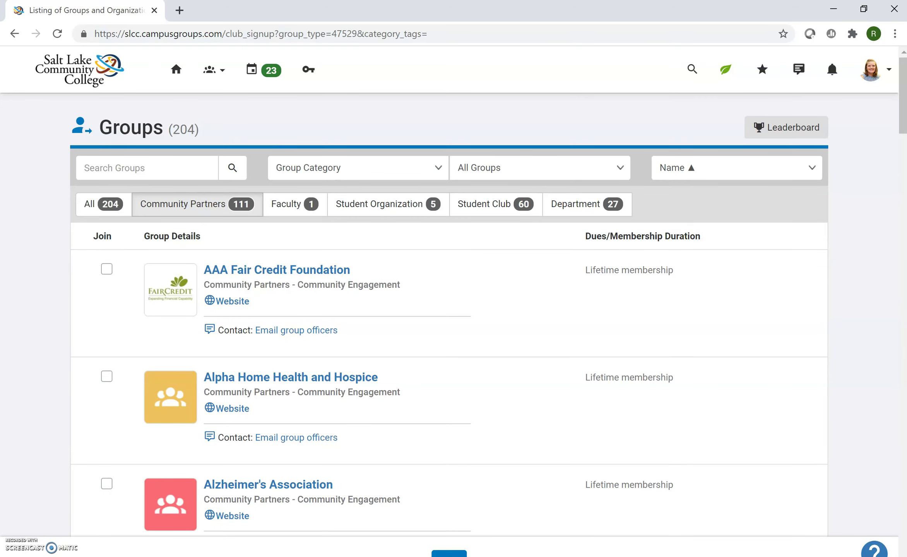
Open the AAA Fair Credit Foundation group page and its General Channel.
{"action": "left_click", "coordinate": [239, 268]}
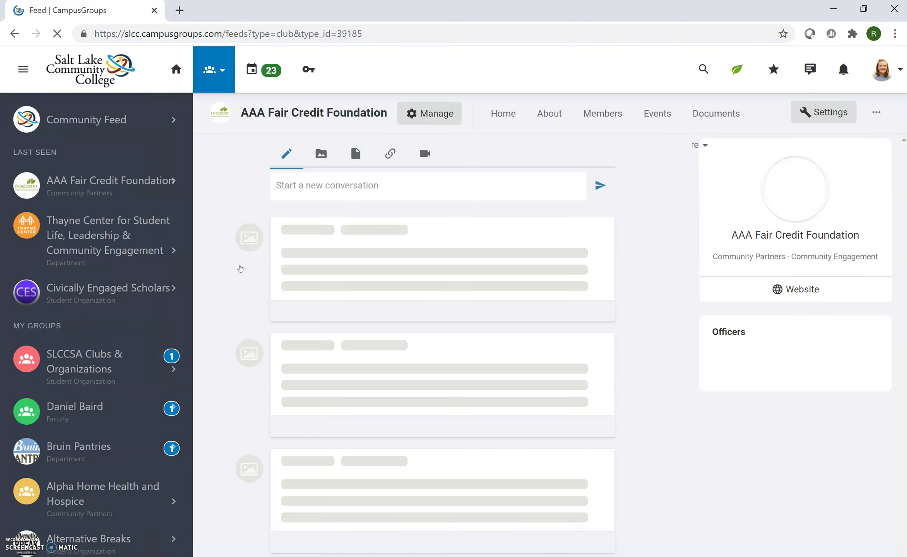
{"action": "left_click", "coordinate": [251, 178]}
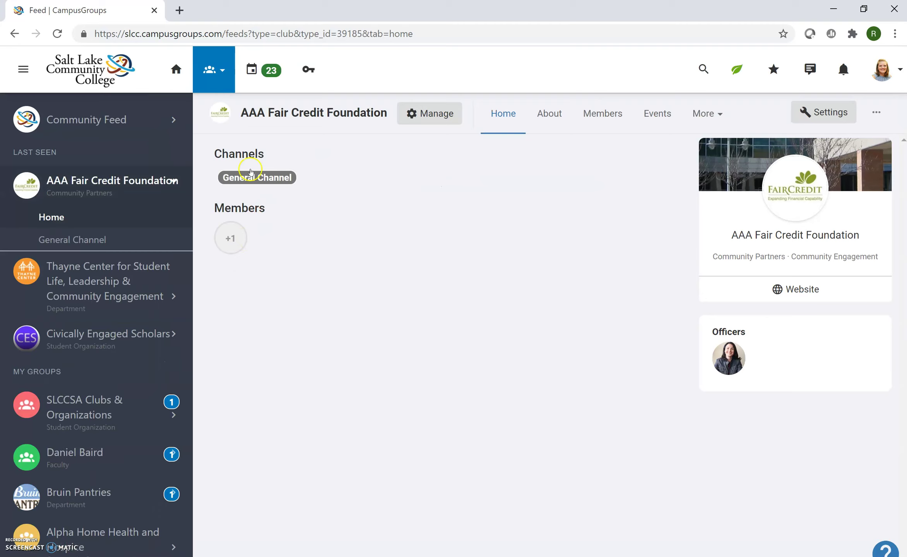
{"action": "left_click", "coordinate": [249, 194]}
{"action": "left_click", "coordinate": [844, 113]}
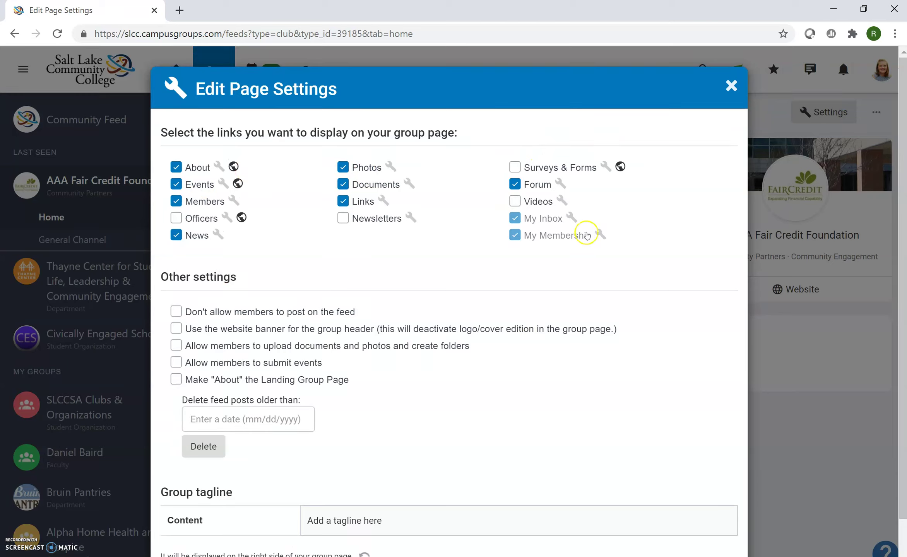
{"action": "left_click", "coordinate": [732, 88]}
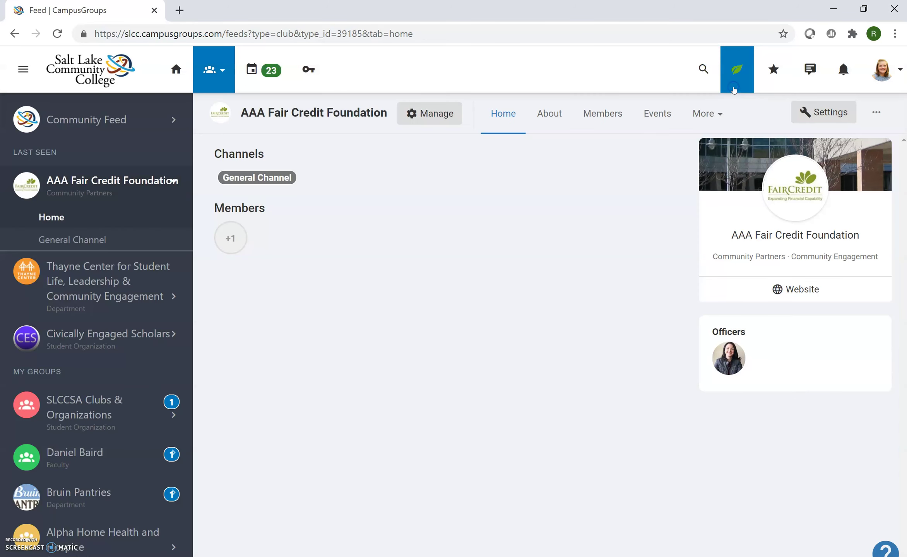
{"action": "left_click", "coordinate": [878, 114]}
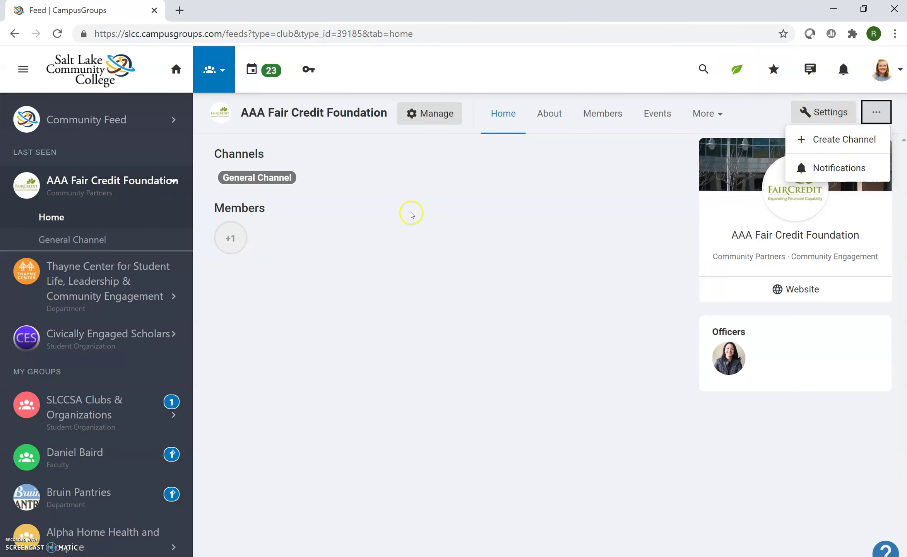
{"action": "left_click", "coordinate": [464, 248]}
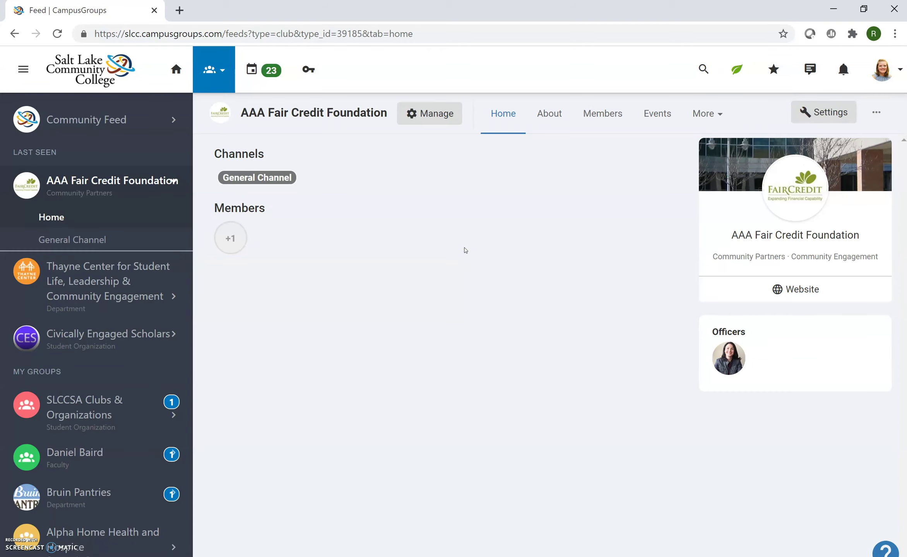
{"action": "left_click", "coordinate": [465, 115]}
{"action": "left_click", "coordinate": [434, 122]}
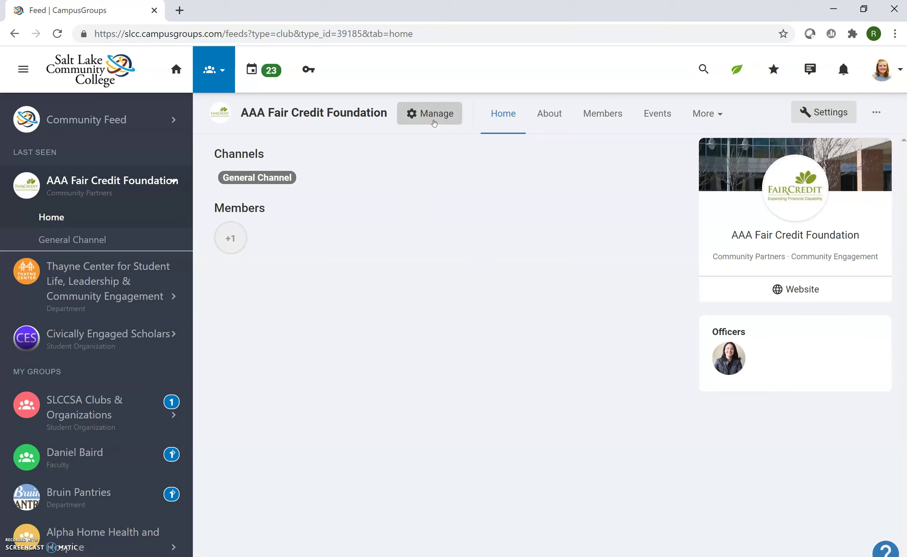
{"action": "left_click", "coordinate": [434, 122]}
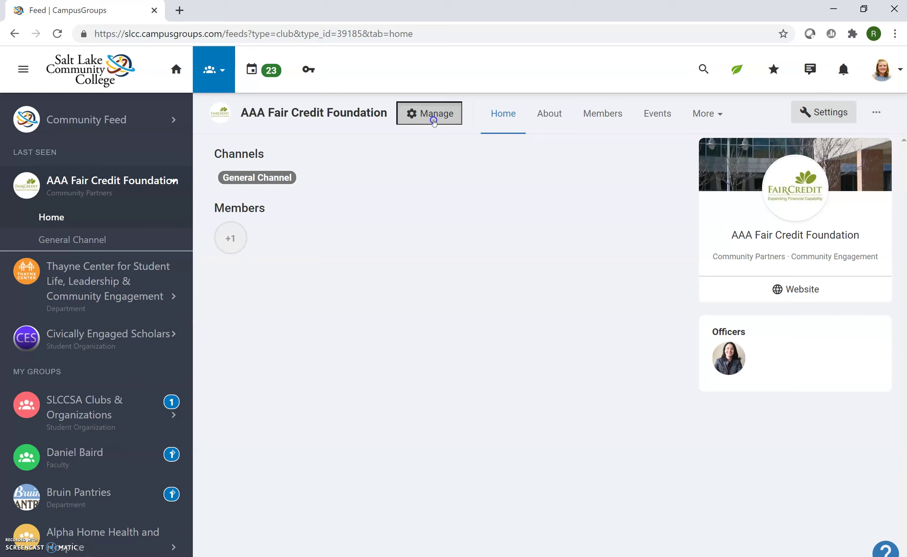
Open the AAA Fair Credit Foundation dashboard via Manage, then edit its group Settings.
{"action": "left_click", "coordinate": [433, 120]}
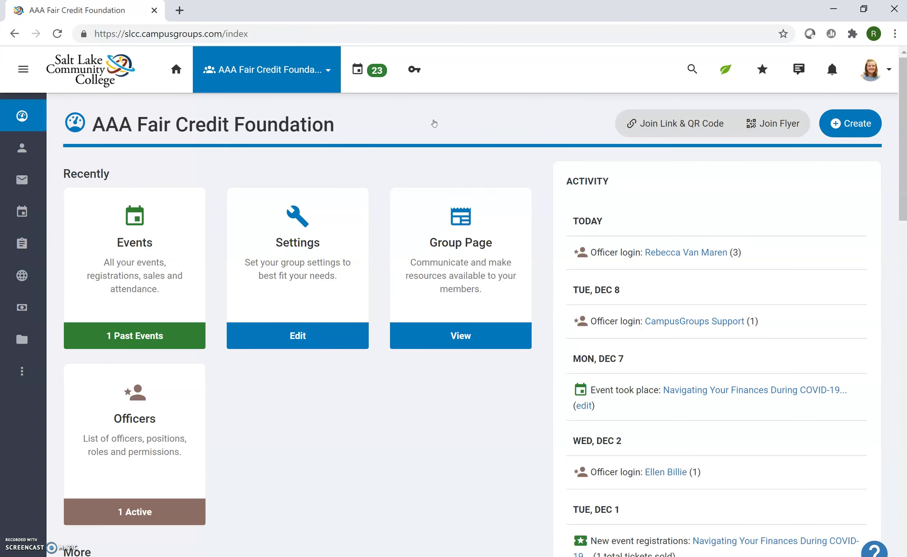
{"action": "scroll", "coordinate": [434, 123], "scroll_direction": "down", "scroll_amount": 2}
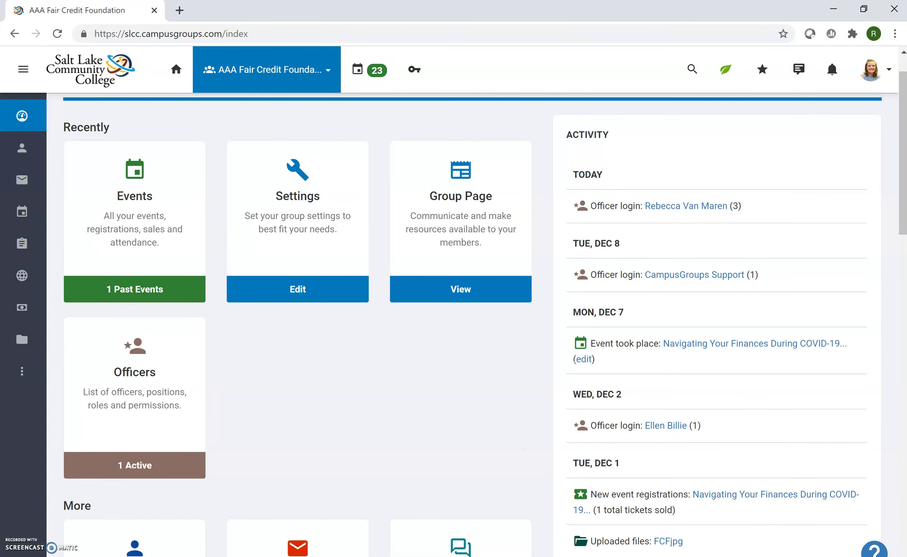
{"action": "scroll", "coordinate": [434, 123], "scroll_direction": "up", "scroll_amount": 1}
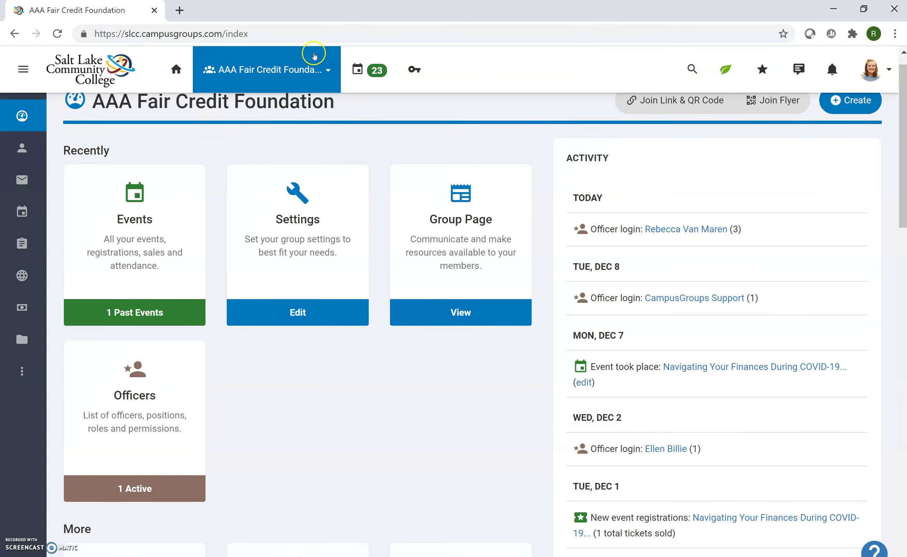
{"action": "left_click", "coordinate": [344, 198]}
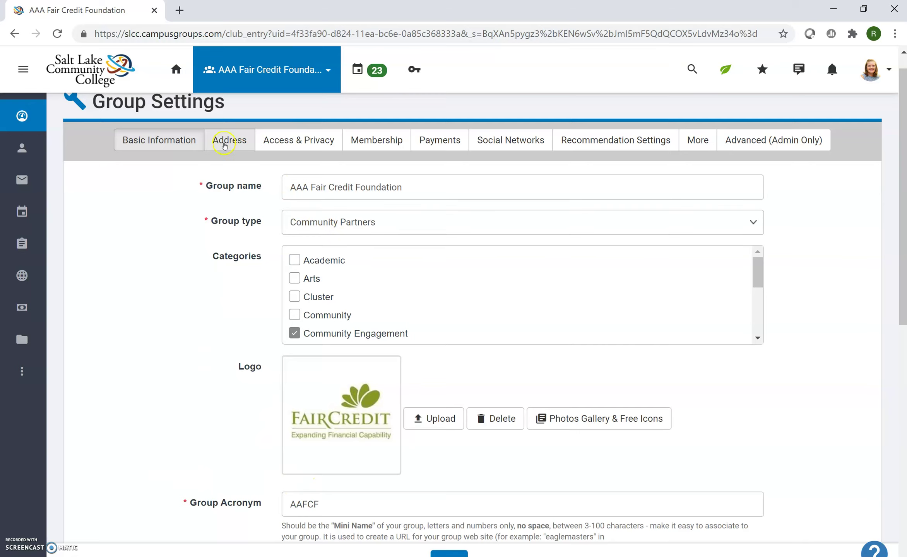
{"action": "left_click", "coordinate": [296, 147]}
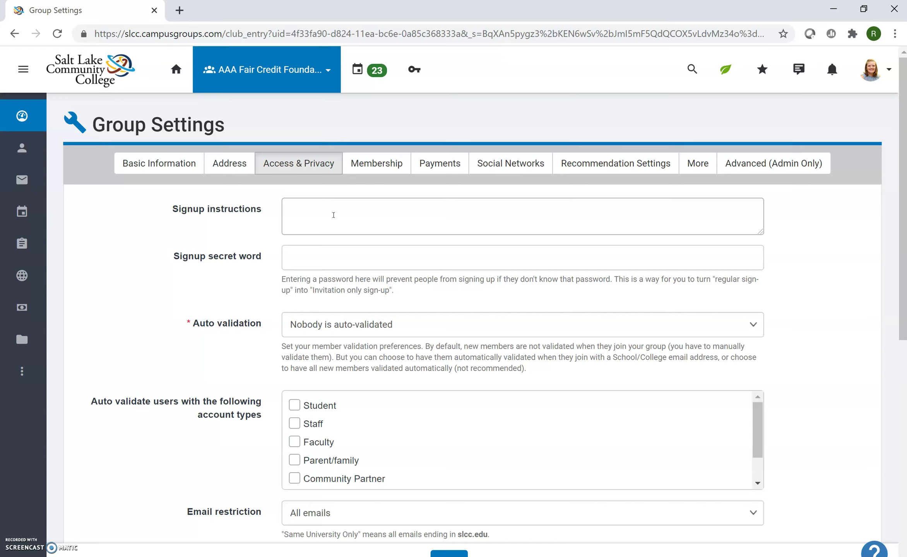
{"action": "left_click", "coordinate": [514, 170]}
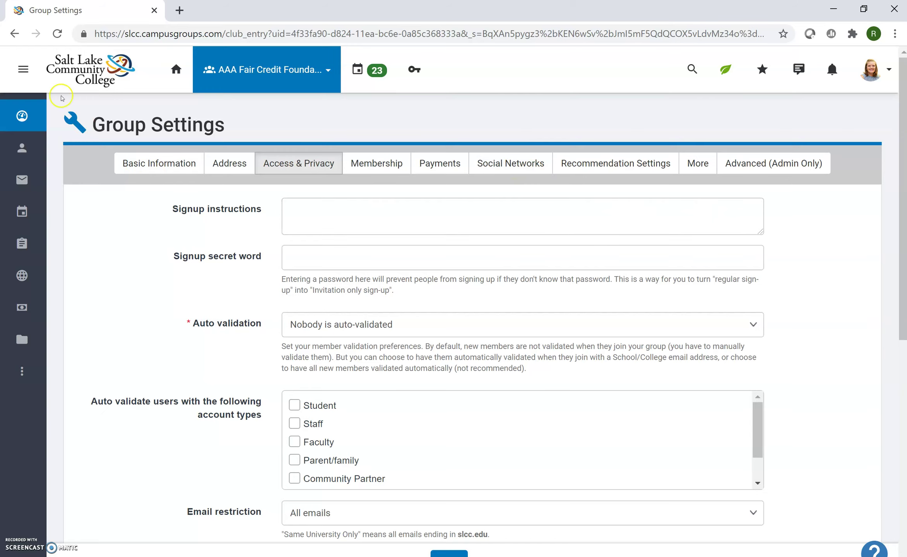
{"action": "left_click", "coordinate": [15, 34]}
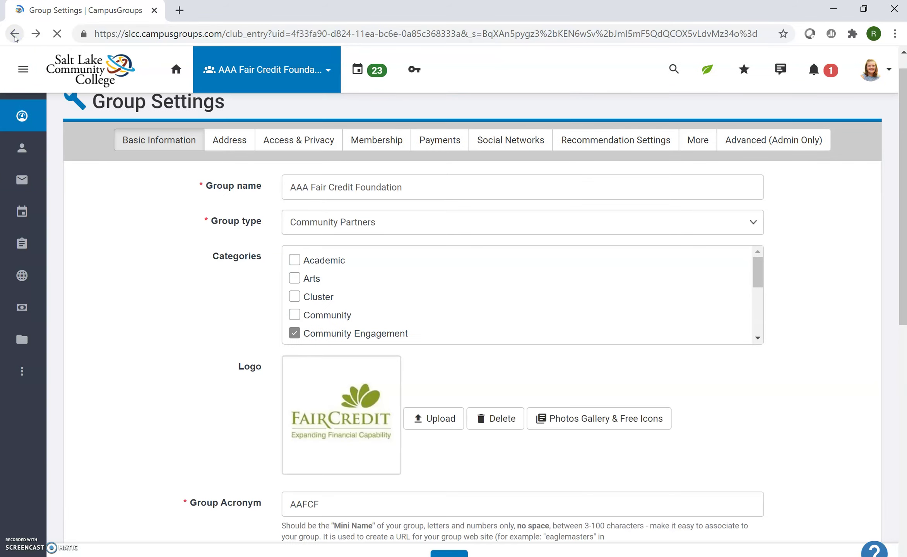
Go back to the AAA Fair Credit Foundation dashboard and scroll through its cards.
{"action": "left_click", "coordinate": [15, 34]}
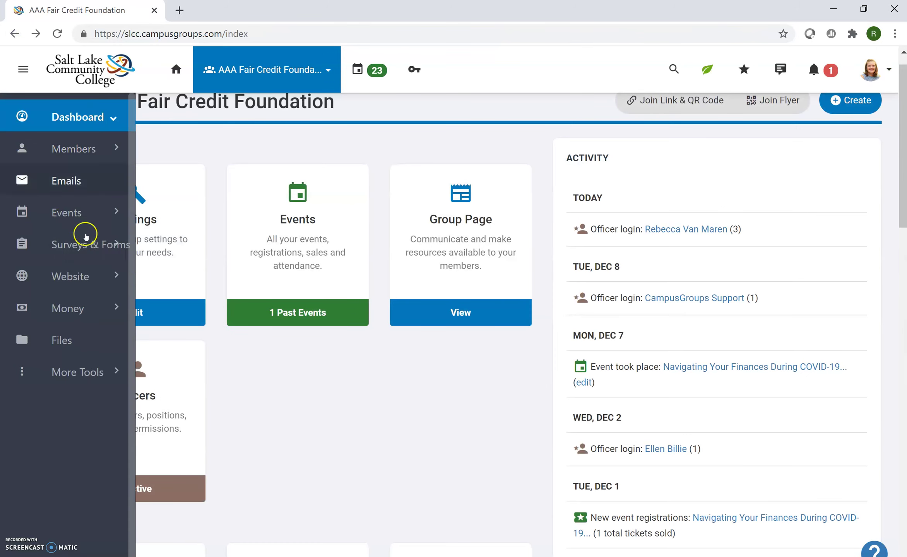
{"action": "scroll", "coordinate": [380, 405], "scroll_direction": "down", "scroll_amount": 10}
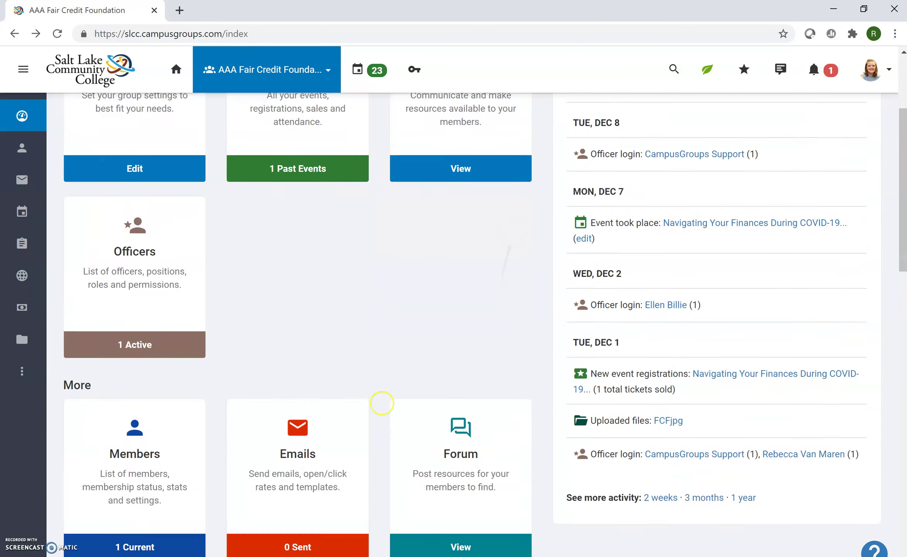
{"action": "scroll", "coordinate": [381, 405], "scroll_direction": "down", "scroll_amount": 5}
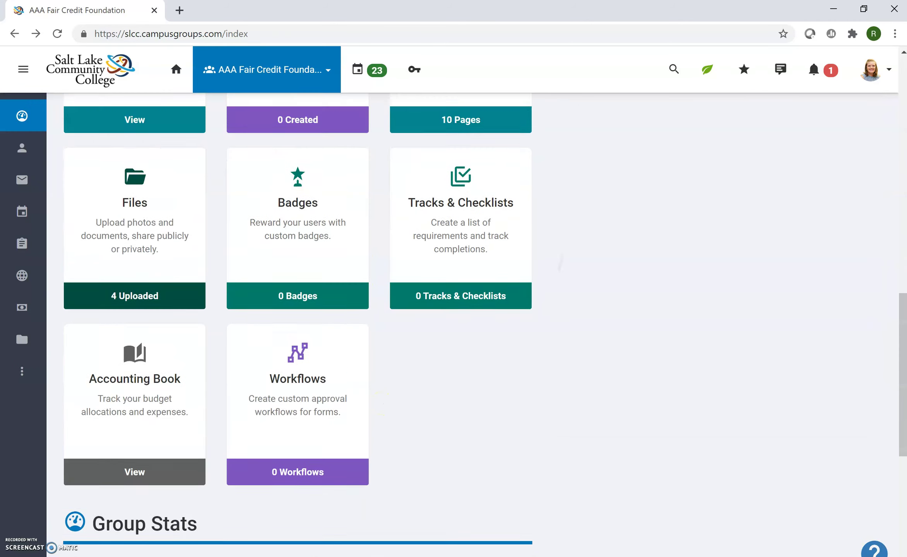
{"action": "scroll", "coordinate": [381, 405], "scroll_direction": "up", "scroll_amount": 13}
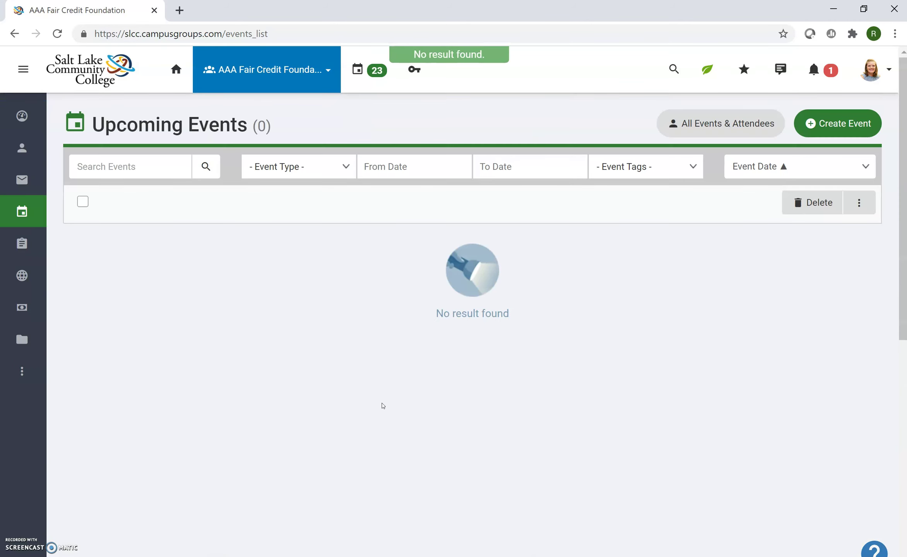
Start a new AAA Fair Credit Foundation event and scroll down to the Advanced section.
{"action": "left_click", "coordinate": [838, 124]}
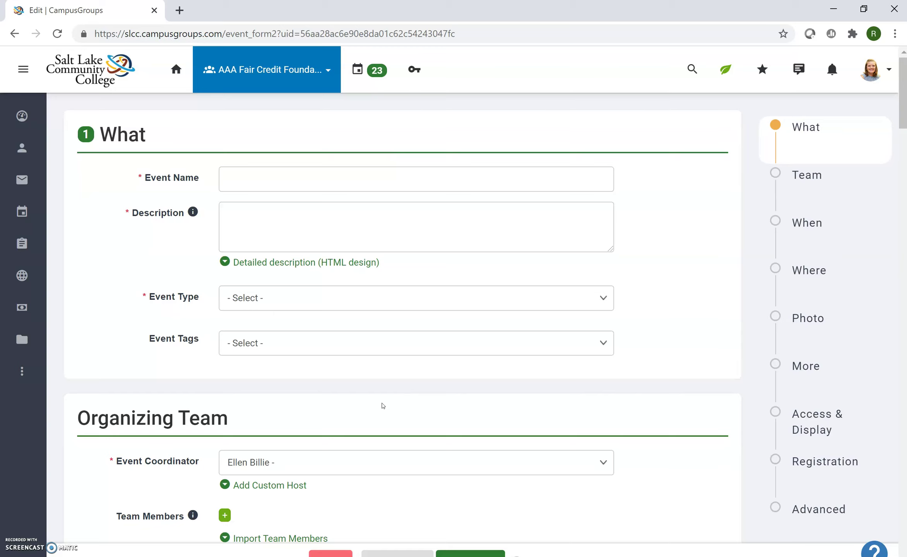
{"action": "scroll", "coordinate": [383, 406], "scroll_direction": "down", "scroll_amount": 20}
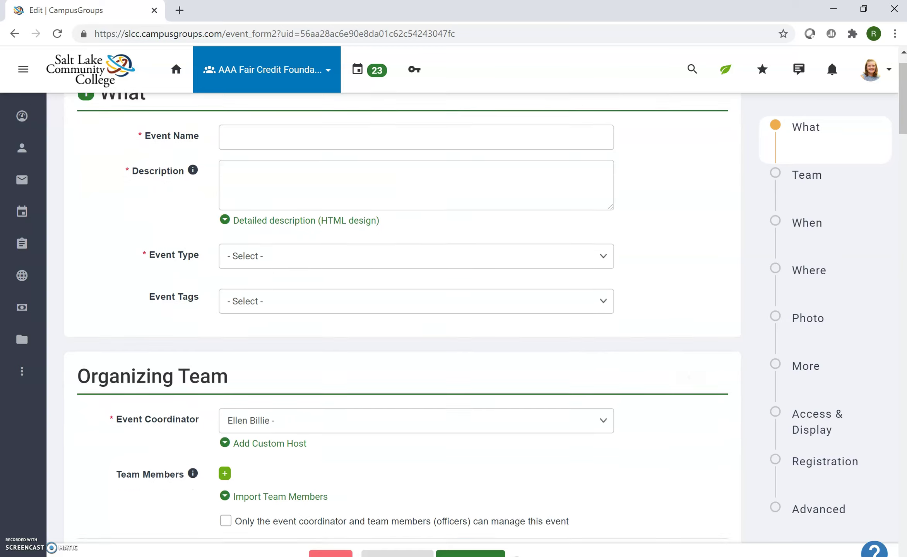
{"action": "scroll", "coordinate": [382, 406], "scroll_direction": "down", "scroll_amount": 20}
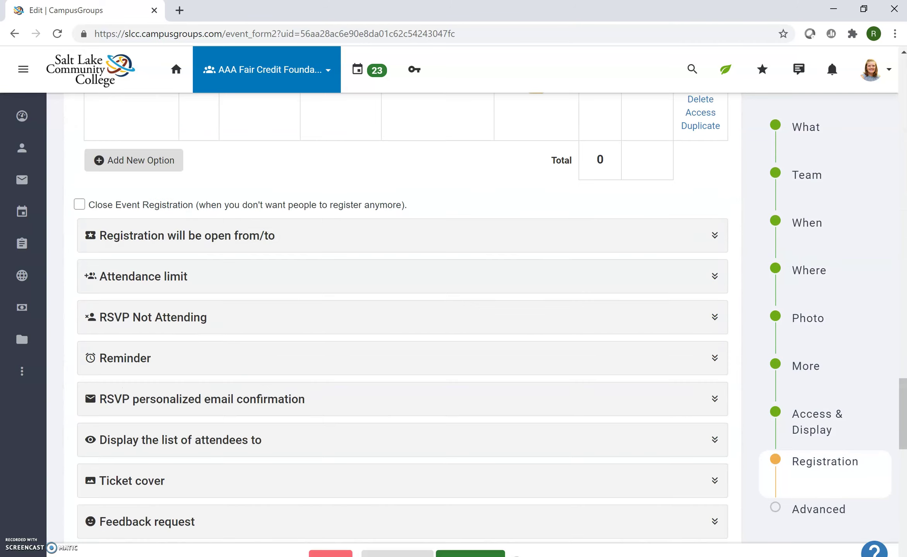
{"action": "scroll", "coordinate": [403, 317], "scroll_direction": "down", "scroll_amount": 3}
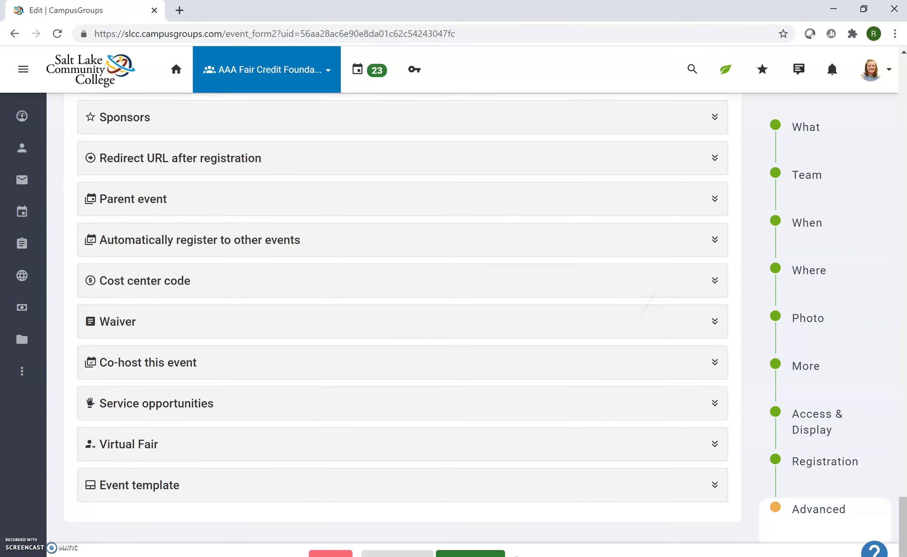
Expand and collapse the co-host options, then reveal Service opportunities, listing set to No.
{"action": "left_click", "coordinate": [148, 362]}
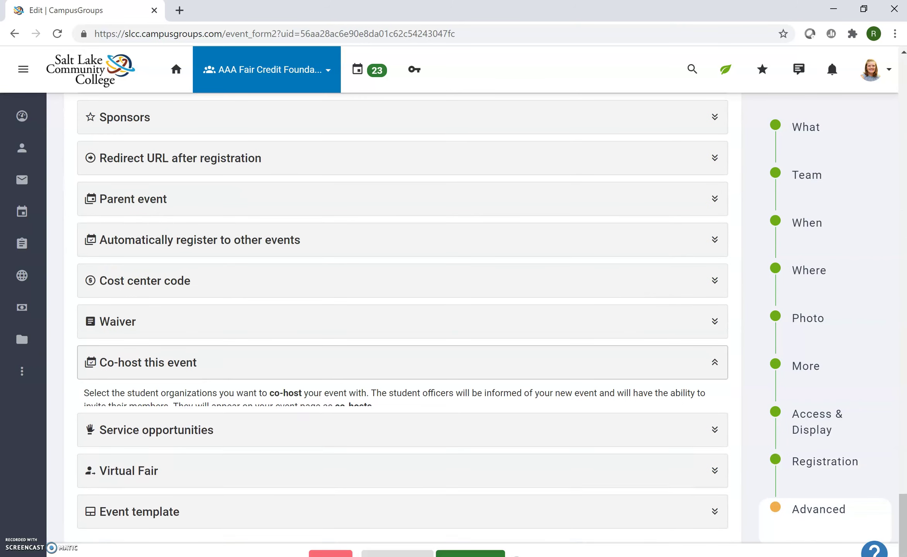
{"action": "scroll", "coordinate": [403, 317], "scroll_direction": "down", "scroll_amount": 4}
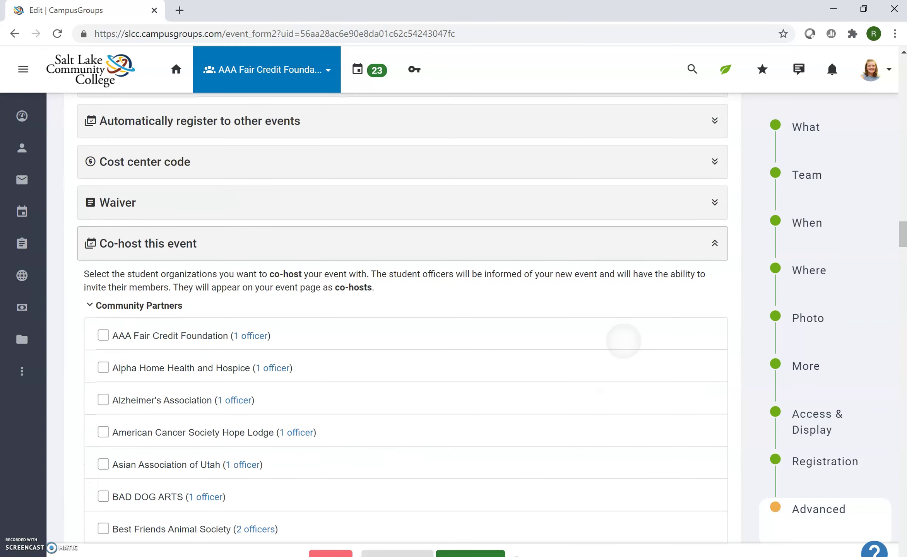
{"action": "left_click", "coordinate": [139, 306]}
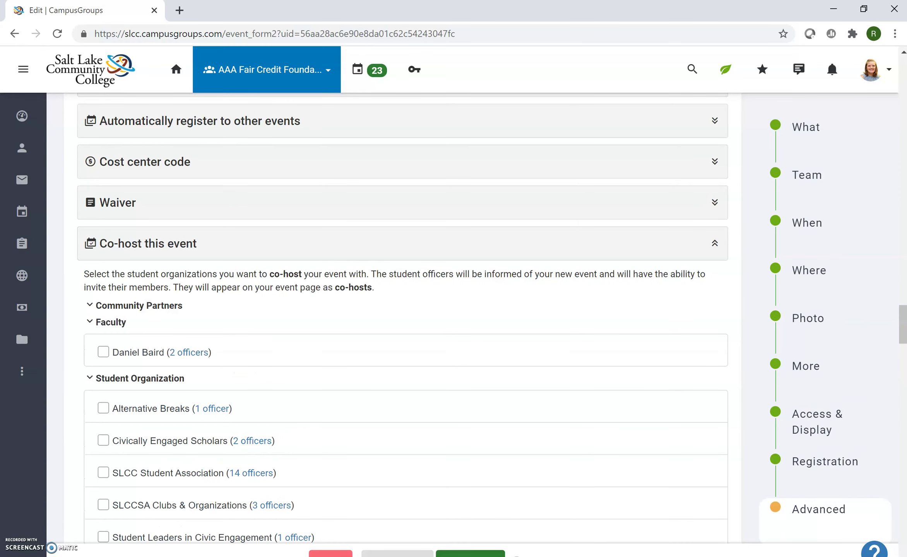
{"action": "left_click", "coordinate": [111, 322]}
{"action": "scroll", "coordinate": [403, 318], "scroll_direction": "down", "scroll_amount": 3}
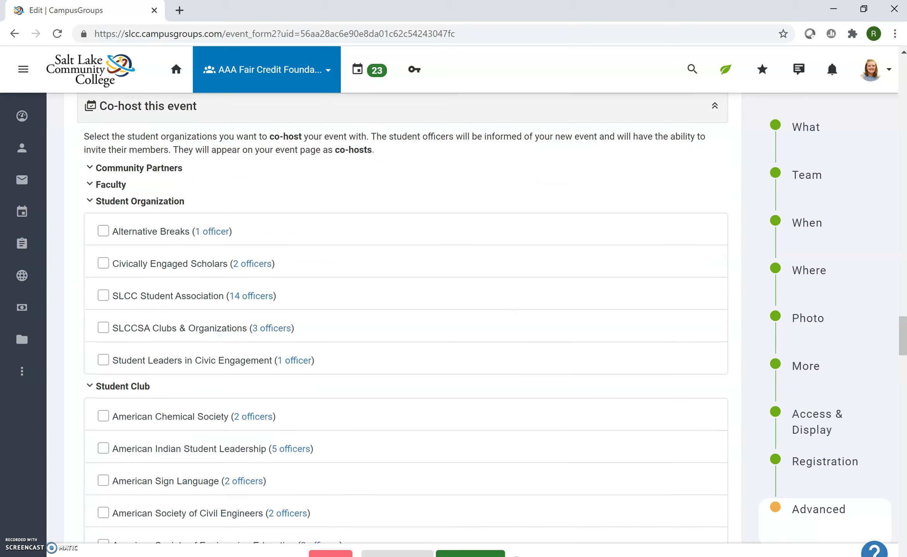
{"action": "scroll", "coordinate": [403, 318], "scroll_direction": "up", "scroll_amount": 2}
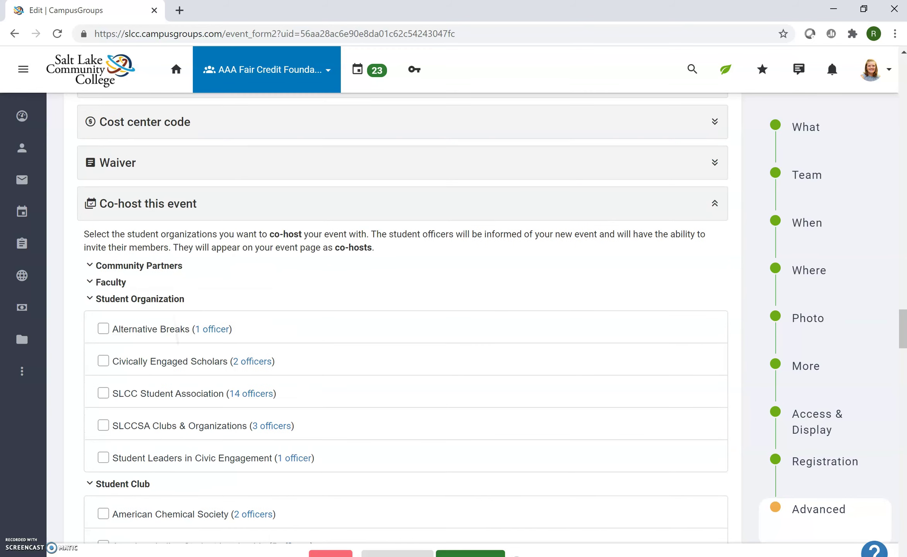
{"action": "left_click", "coordinate": [148, 204]}
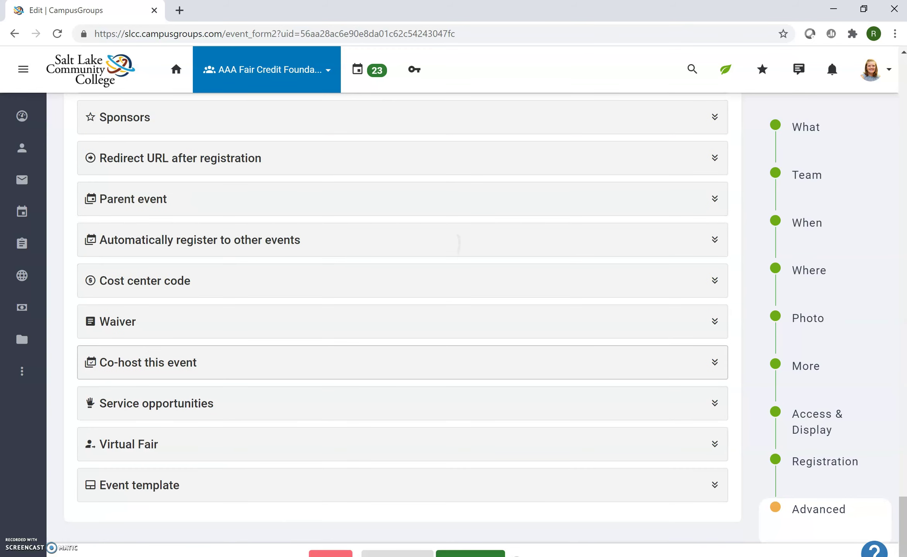
{"action": "left_click", "coordinate": [157, 403]}
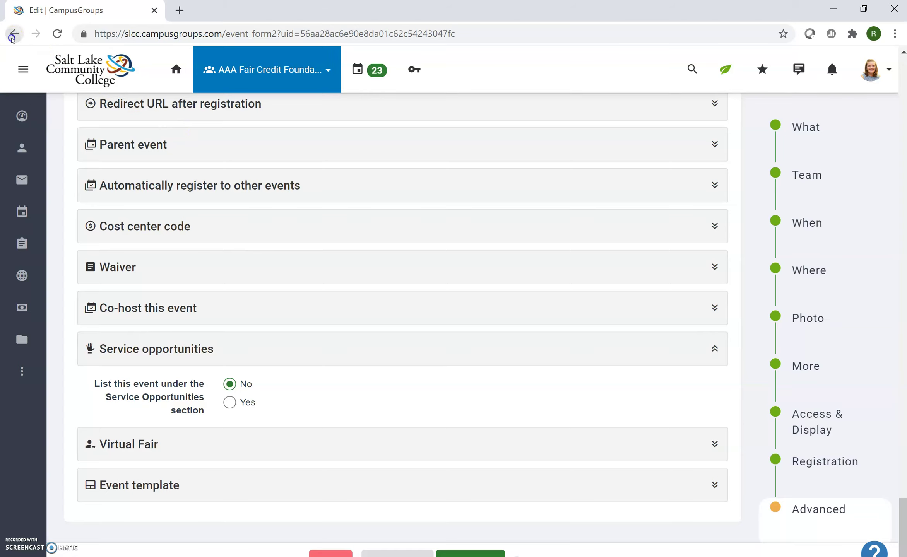
{"action": "left_click", "coordinate": [13, 36]}
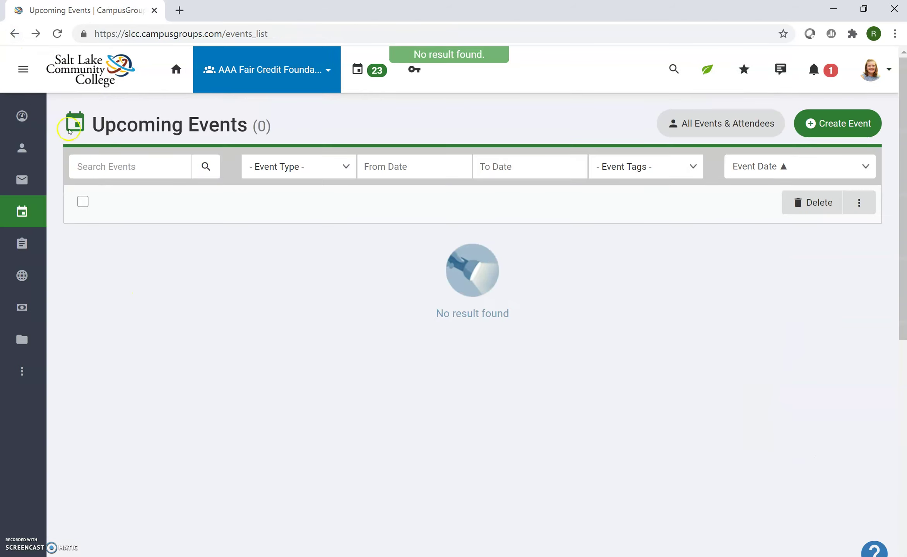
{"action": "left_click", "coordinate": [12, 35]}
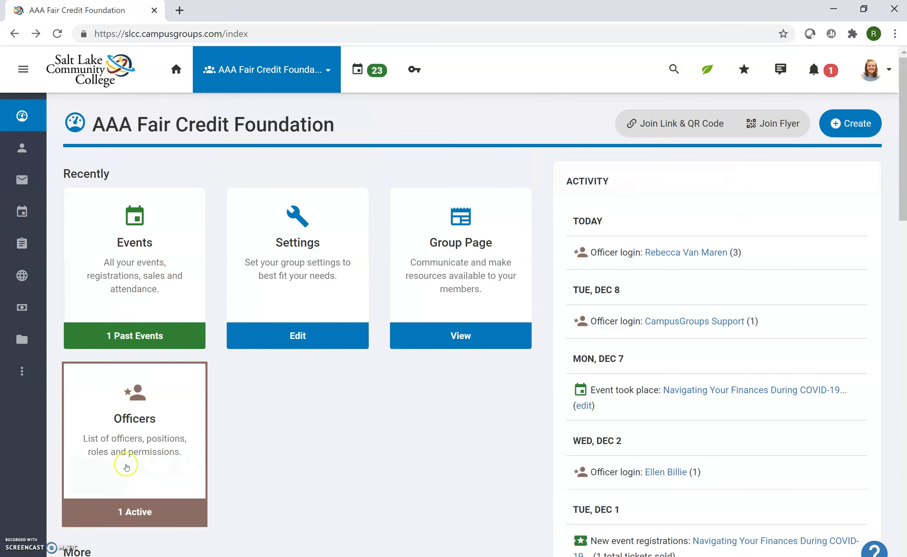
{"action": "scroll", "coordinate": [231, 464], "scroll_direction": "down", "scroll_amount": 6}
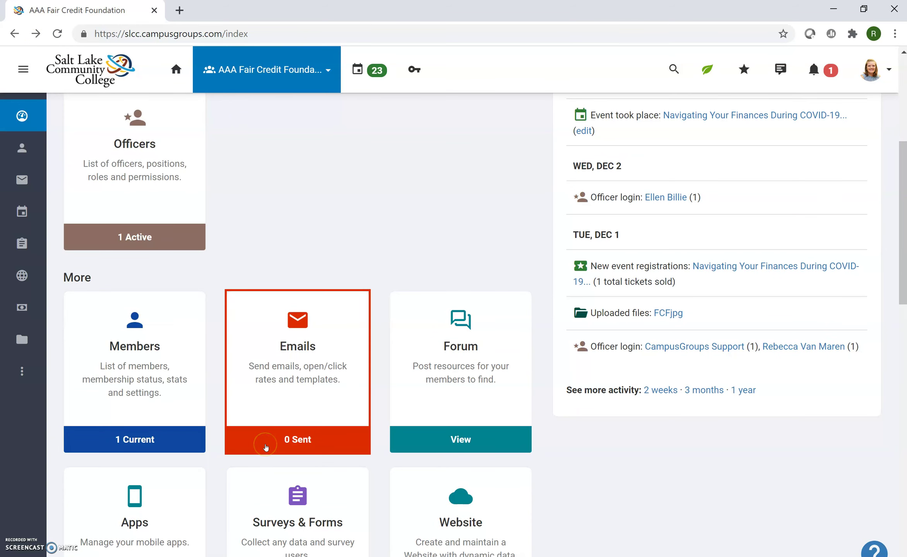
{"action": "scroll", "coordinate": [266, 448], "scroll_direction": "down", "scroll_amount": 5}
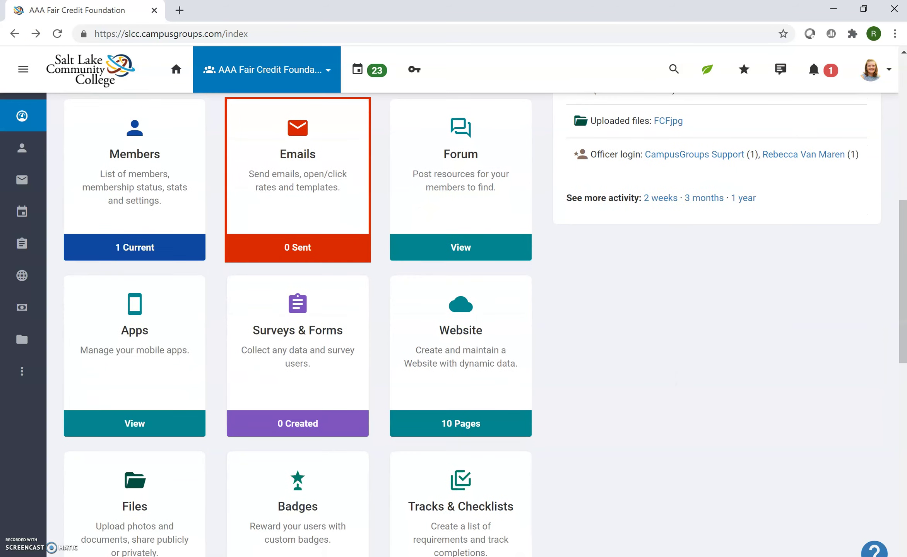
{"action": "scroll", "coordinate": [265, 448], "scroll_direction": "down", "scroll_amount": 3}
{"action": "scroll", "coordinate": [266, 447], "scroll_direction": "down", "scroll_amount": 1}
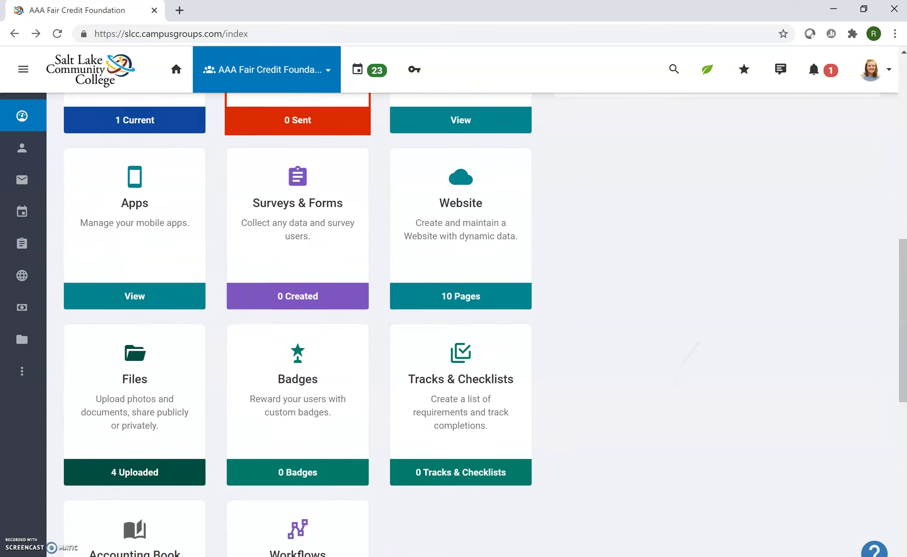
{"action": "scroll", "coordinate": [265, 448], "scroll_direction": "down", "scroll_amount": 1}
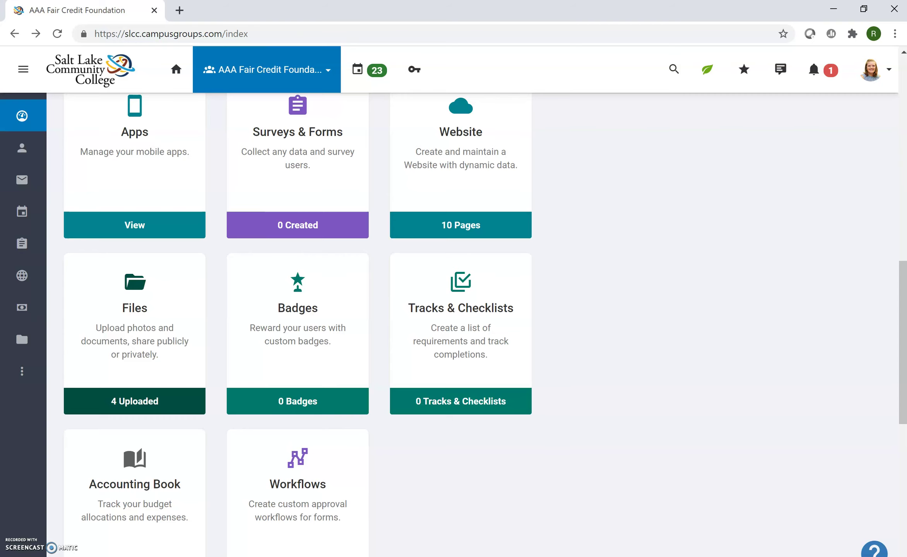
{"action": "scroll", "coordinate": [297, 349], "scroll_direction": "up", "scroll_amount": 8}
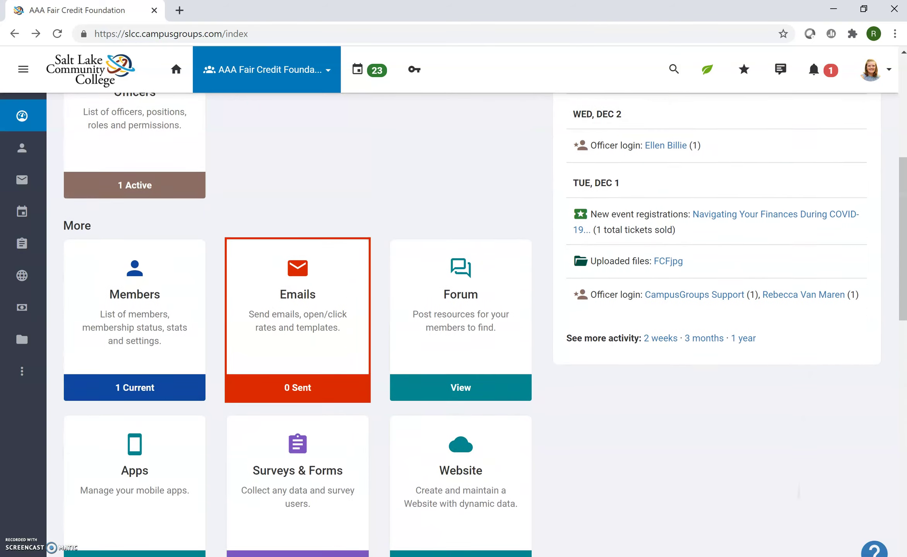
{"action": "scroll", "coordinate": [262, 443], "scroll_direction": "up", "scroll_amount": 6}
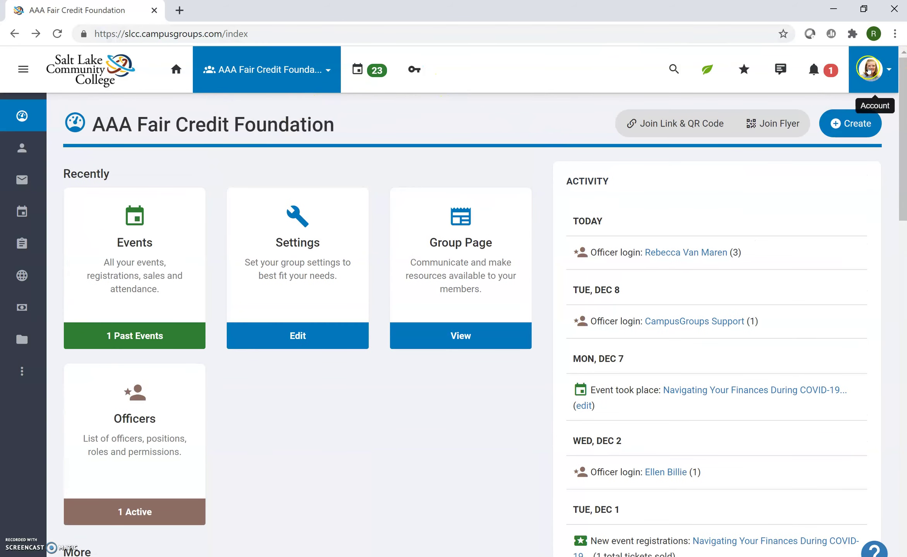
Open the account menu showing profile points and completeness, scrolling down to Logout.
{"action": "left_click", "coordinate": [870, 61]}
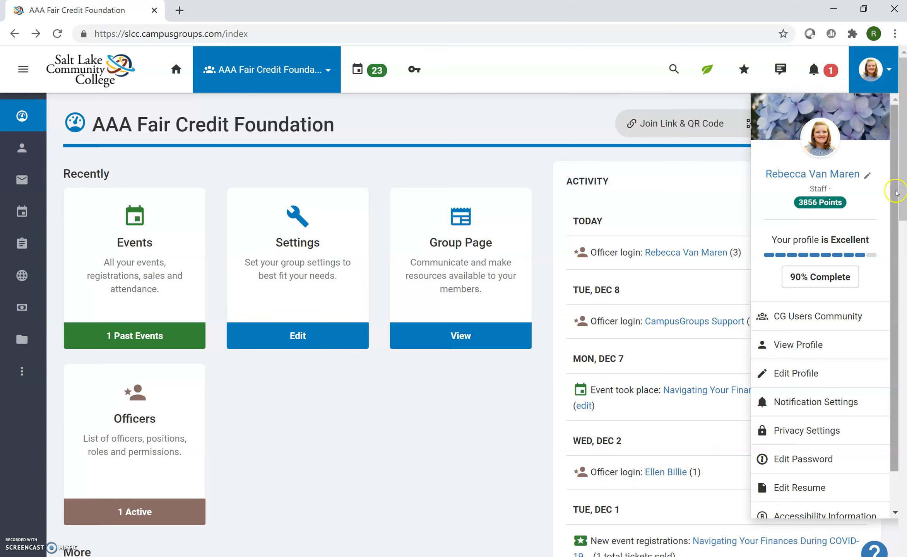
{"action": "scroll", "coordinate": [894, 262], "scroll_direction": "down", "scroll_amount": 1}
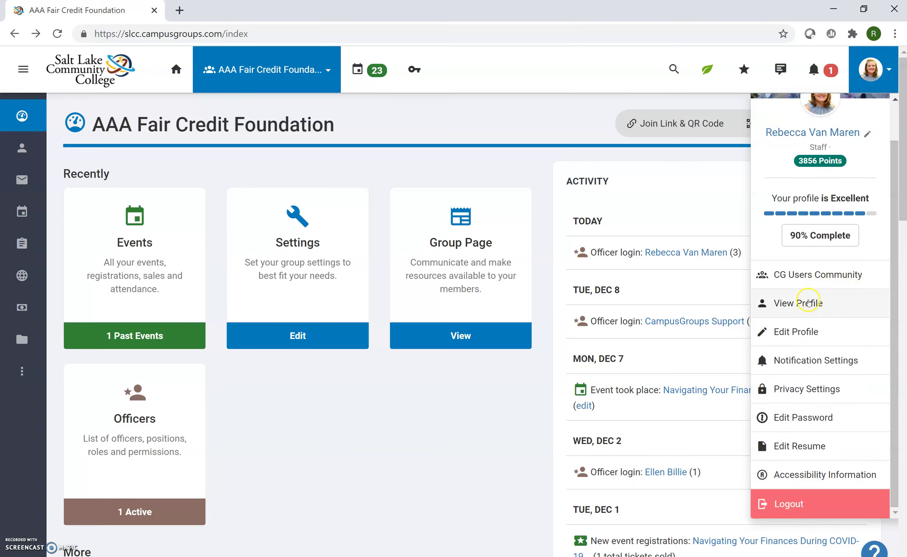
{"action": "left_click", "coordinate": [793, 310]}
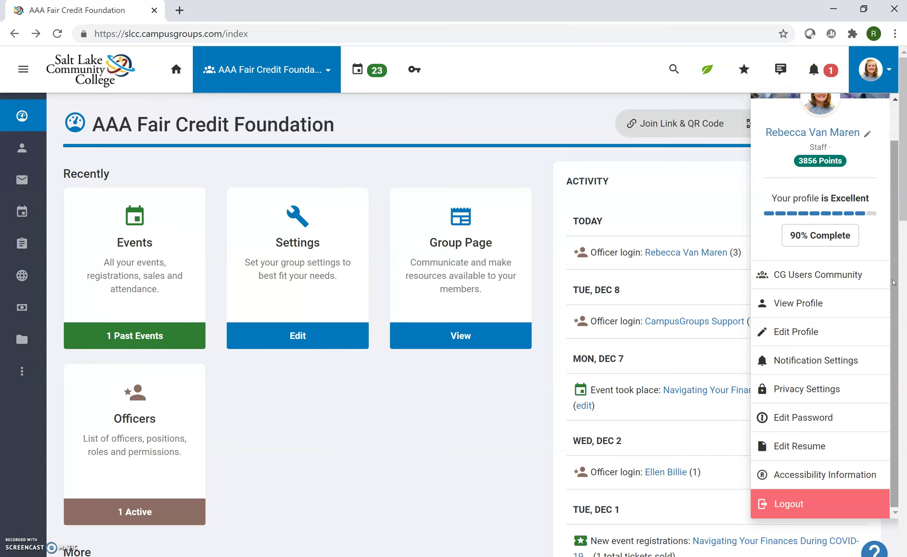
Open Notification Settings from the Account menu, then briefly check the recent notifications list.
{"action": "left_click", "coordinate": [842, 362]}
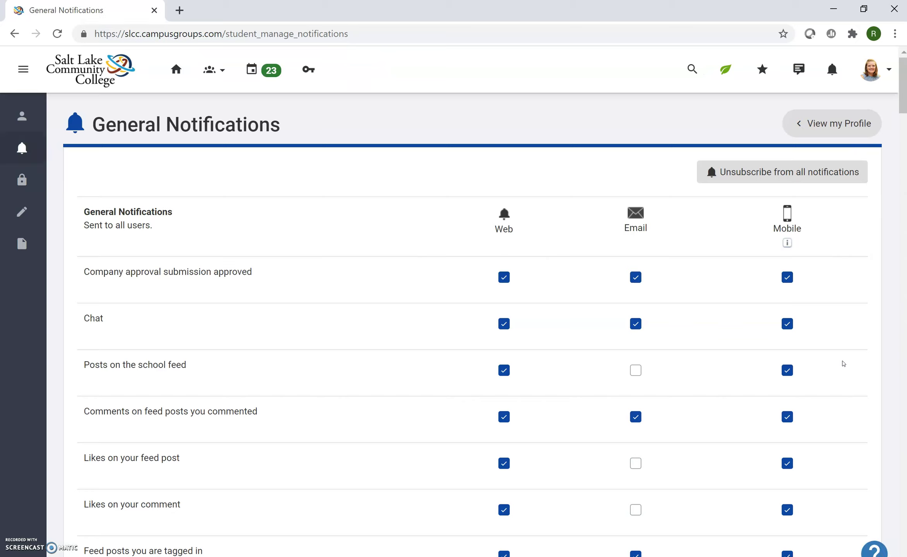
{"action": "left_click", "coordinate": [835, 75]}
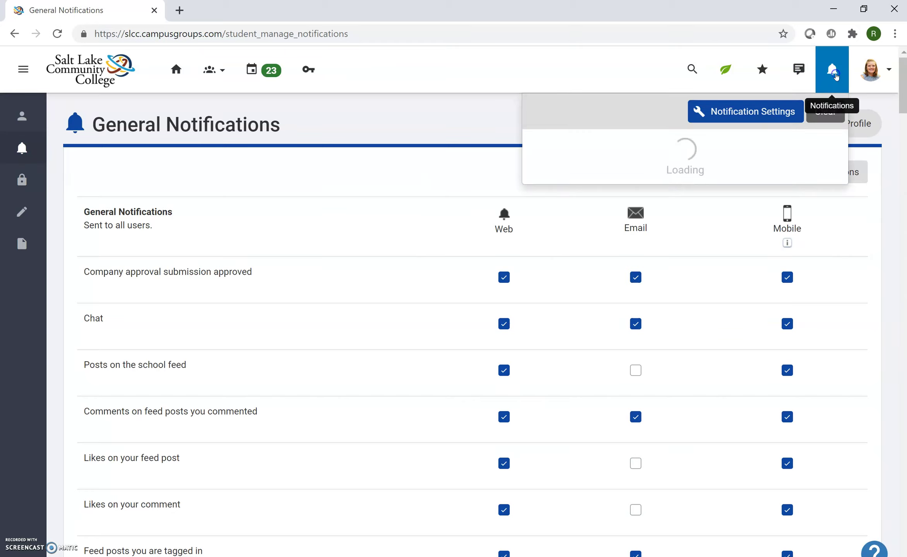
{"action": "left_click", "coordinate": [826, 76]}
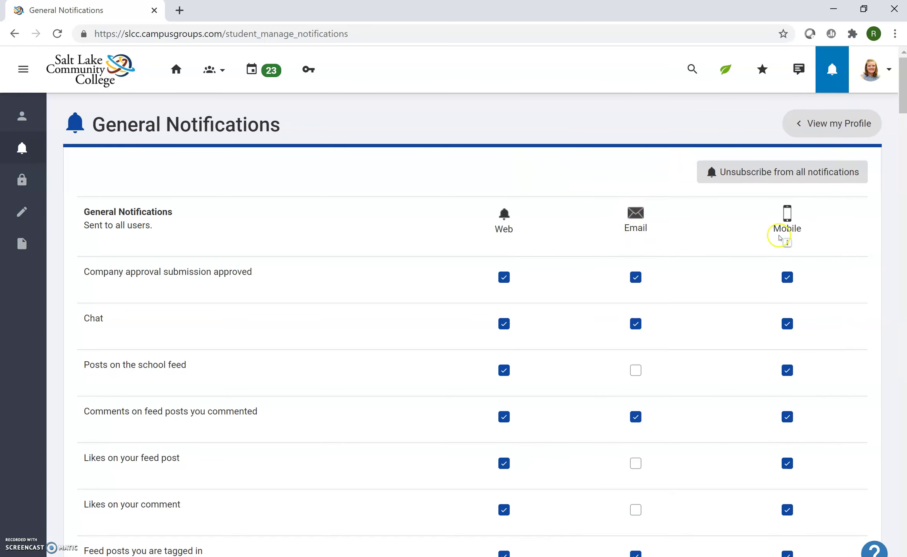
Scroll through the General and Group Notifications lists, pointing out the New event registration setting.
{"action": "scroll", "coordinate": [720, 331], "scroll_direction": "down", "scroll_amount": 10}
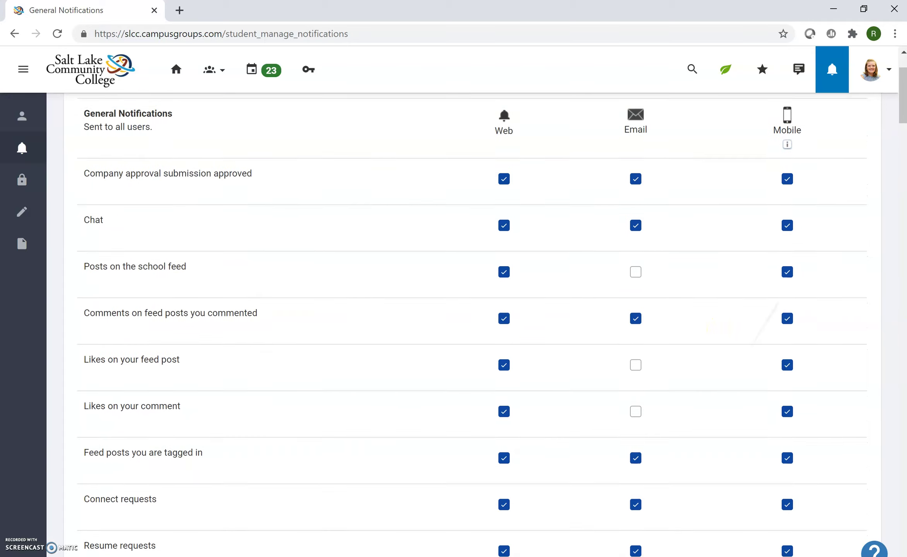
{"action": "scroll", "coordinate": [484, 325], "scroll_direction": "down", "scroll_amount": 12}
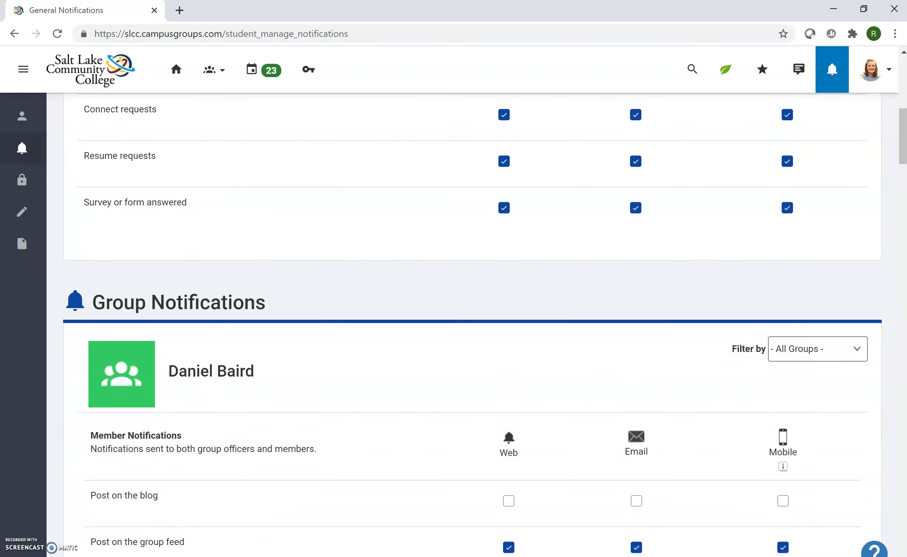
{"action": "scroll", "coordinate": [472, 323], "scroll_direction": "down", "scroll_amount": 20}
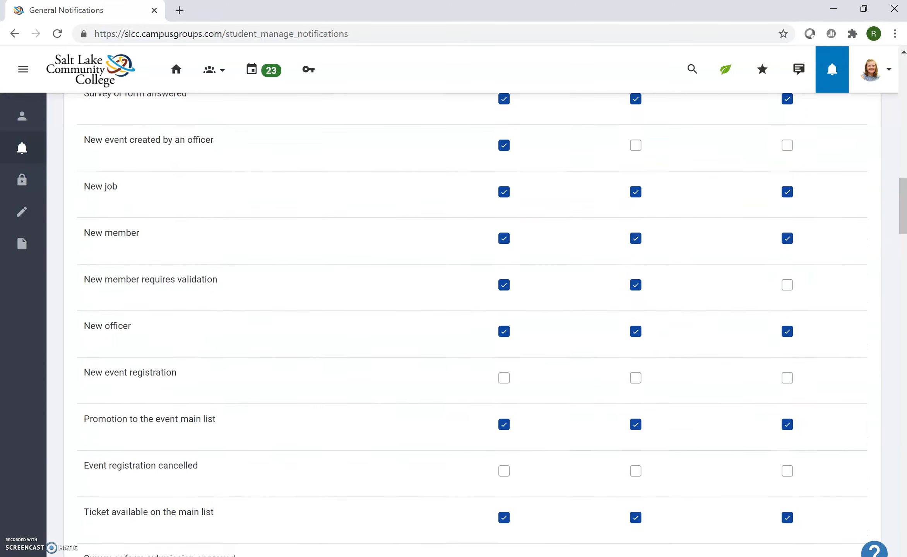
{"action": "scroll", "coordinate": [472, 325], "scroll_direction": "down", "scroll_amount": 8}
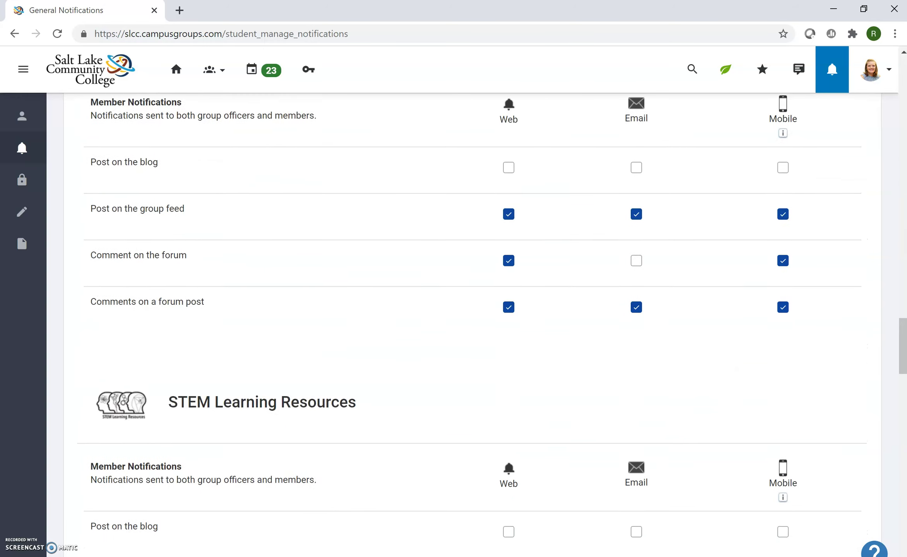
{"action": "scroll", "coordinate": [472, 324], "scroll_direction": "up", "scroll_amount": 1}
{"action": "scroll", "coordinate": [472, 326], "scroll_direction": "down", "scroll_amount": 16}
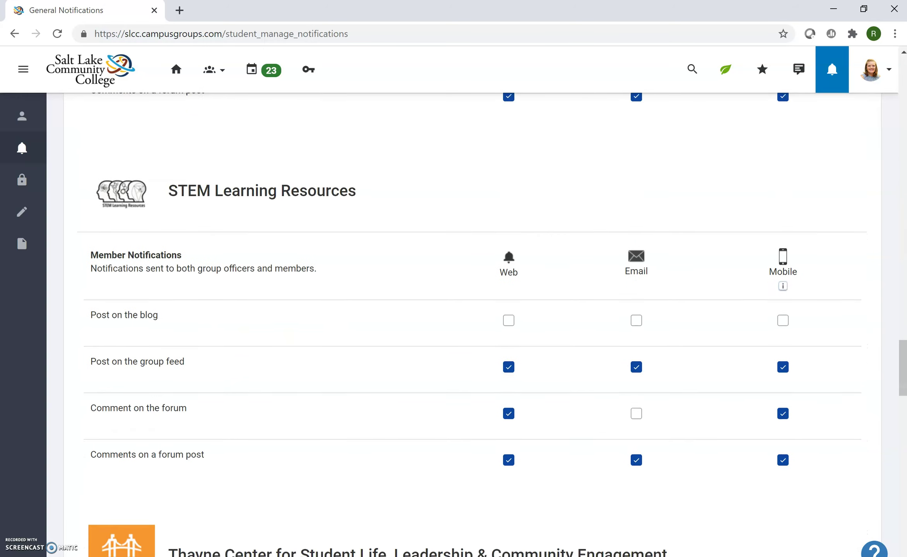
{"action": "scroll", "coordinate": [473, 325], "scroll_direction": "down", "scroll_amount": 10}
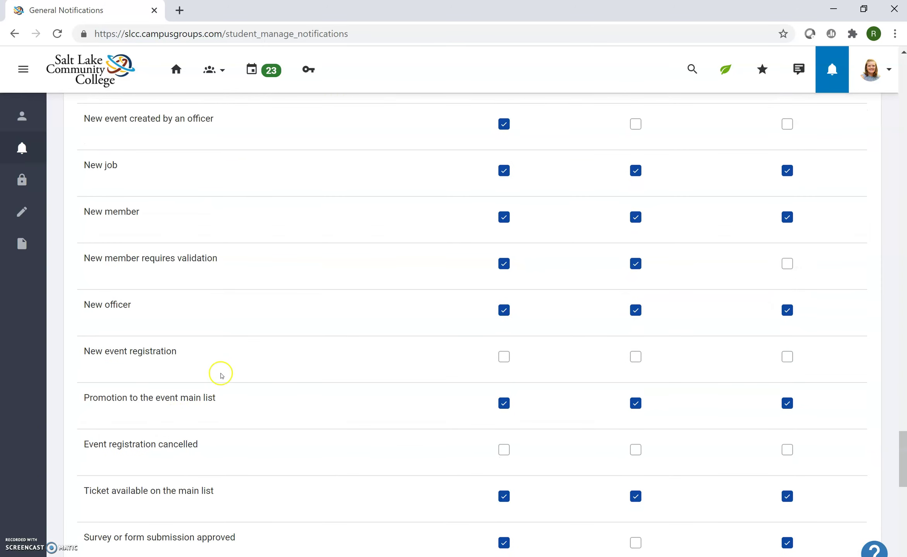
{"action": "left_click_drag", "start_coordinate": [204, 353], "coordinate": [90, 355]}
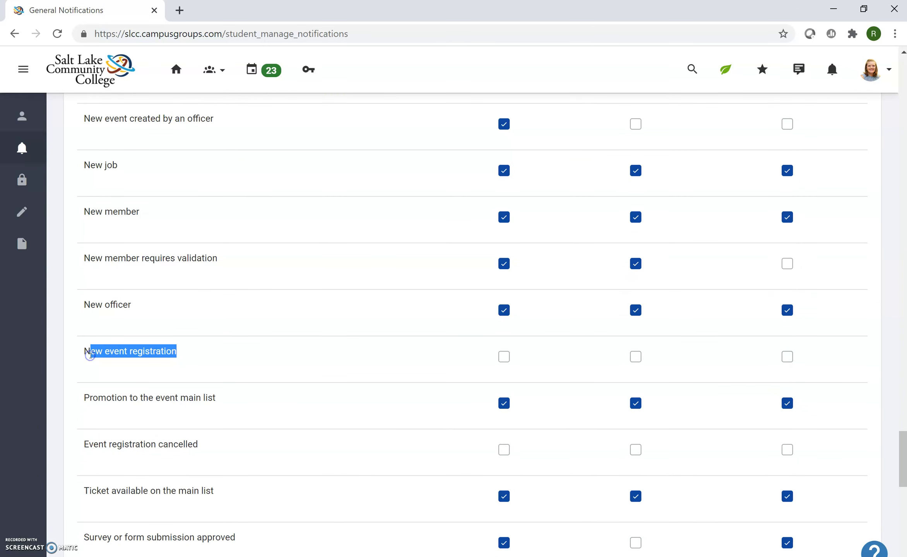
{"action": "left_click", "coordinate": [195, 373]}
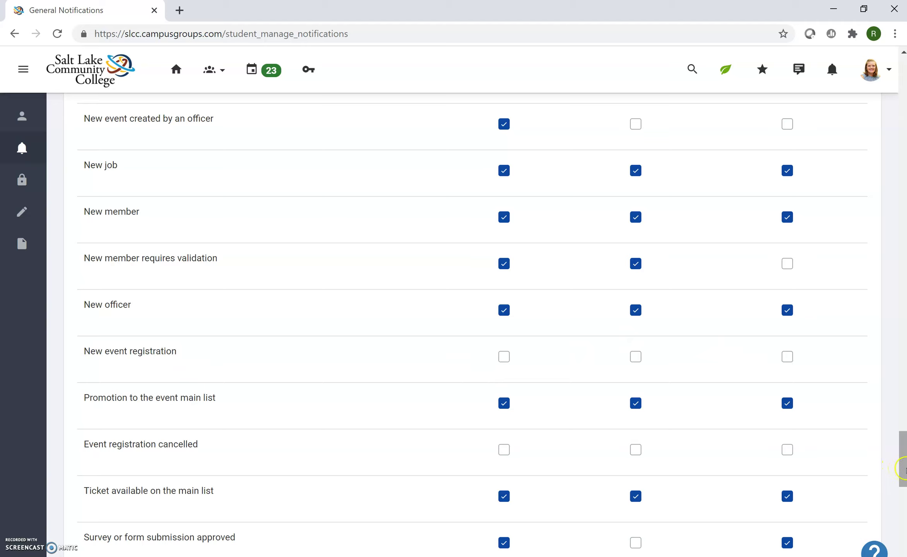
Return to the top of General Notifications and go to the Salt Lake Community College home page.
{"action": "left_click_drag", "start_coordinate": [901, 471], "coordinate": [901, 93]}
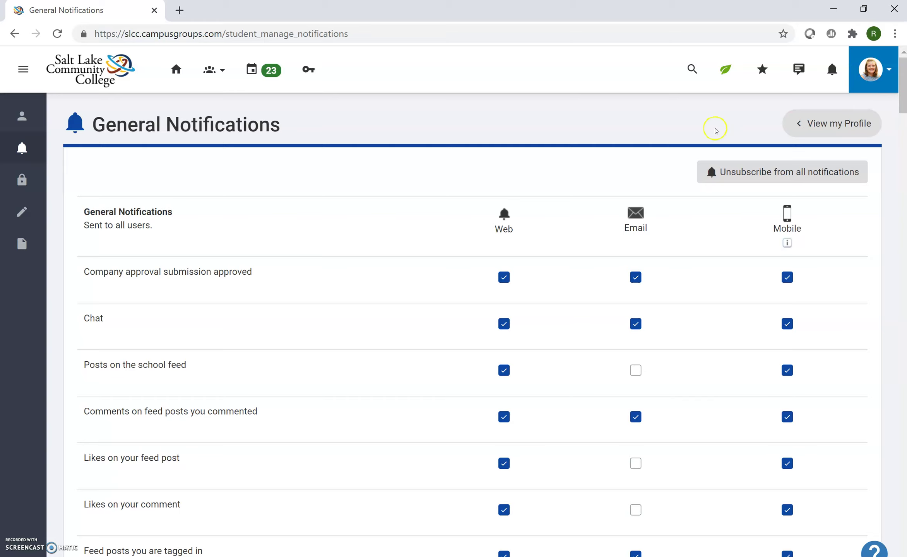
{"action": "left_click", "coordinate": [100, 78]}
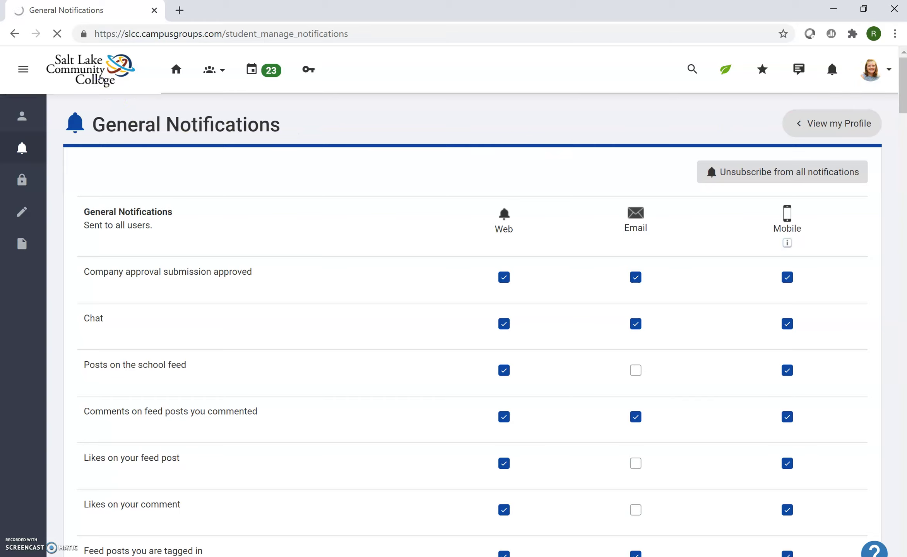